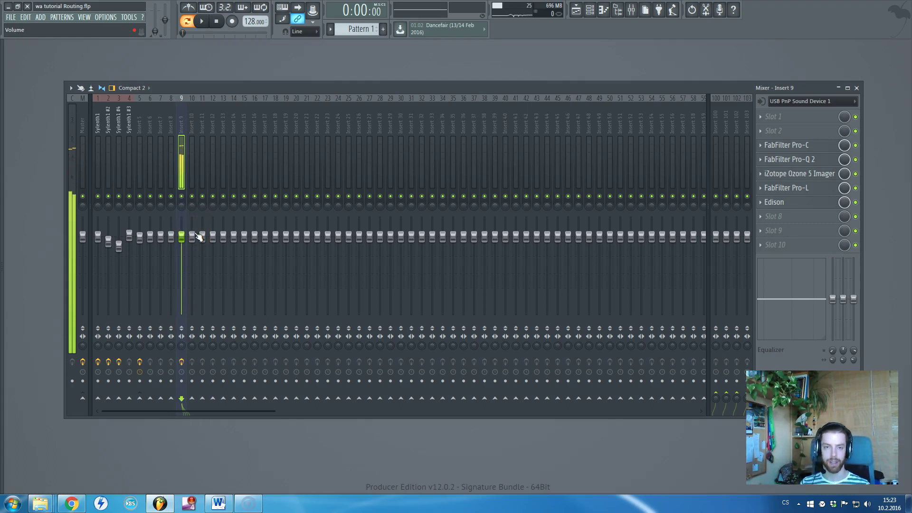
Close the mixer and play back Pattern 1 with only the channel rack open
left_click(206, 217)
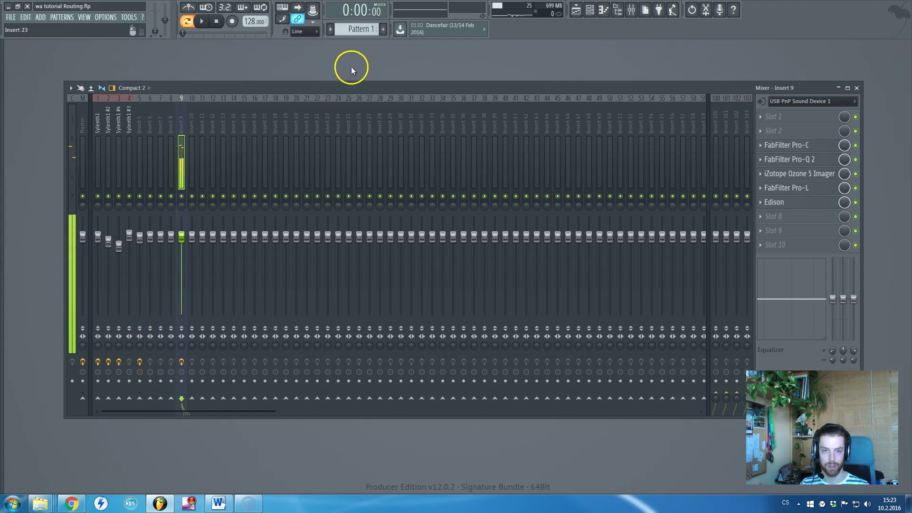
key("F5")
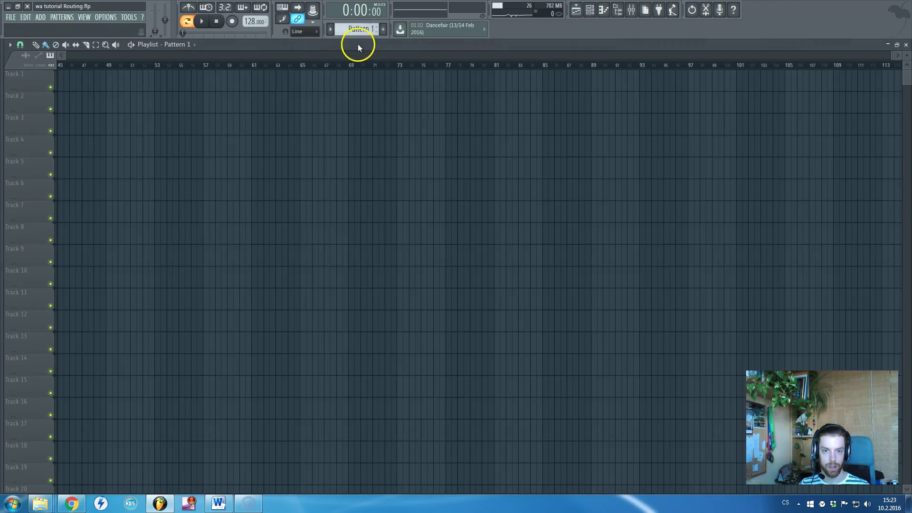
key("F5")
key("F9")
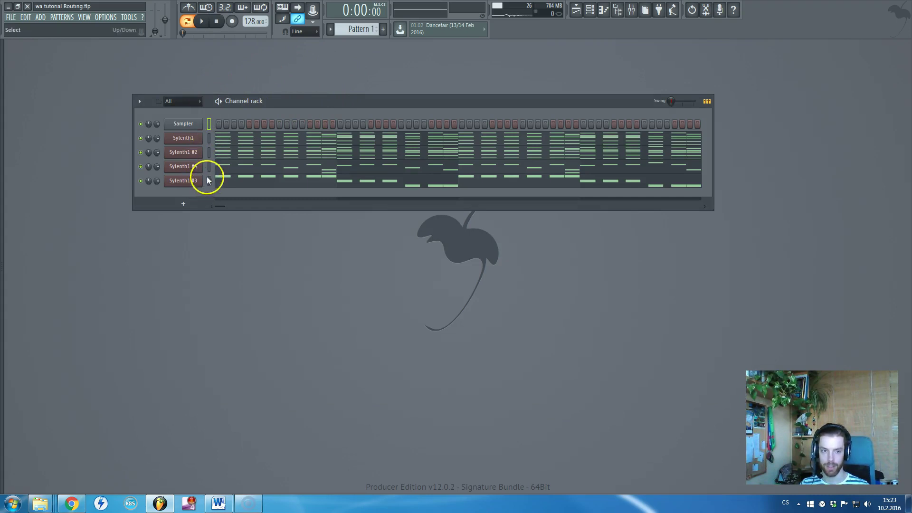
key("space")
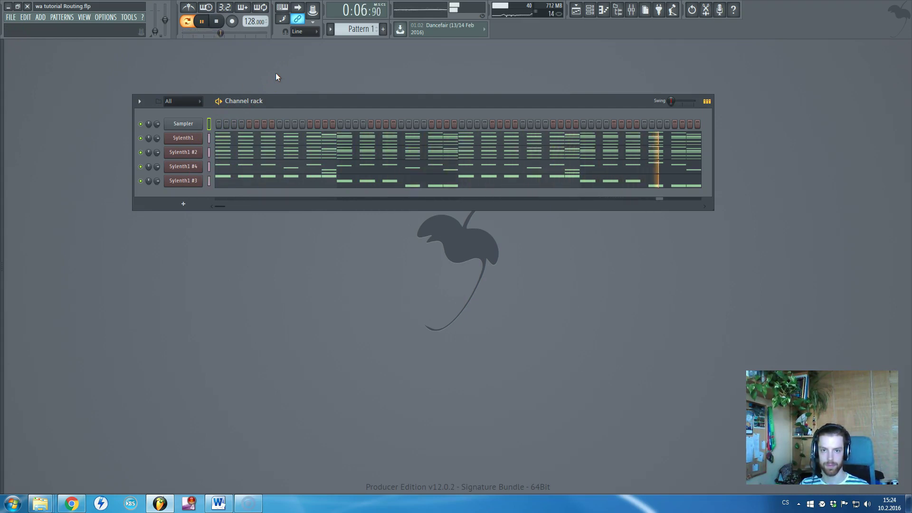
key("space")
Select the four Sylenth1 channels in the channel rack and bring up the mixer
left_click(211, 148)
left_click_drag(210, 141, 205, 180)
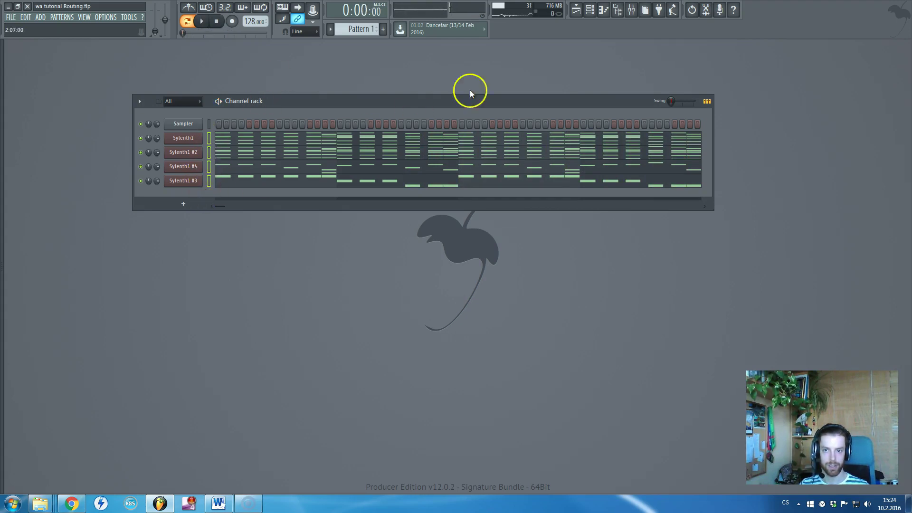
left_click(632, 12)
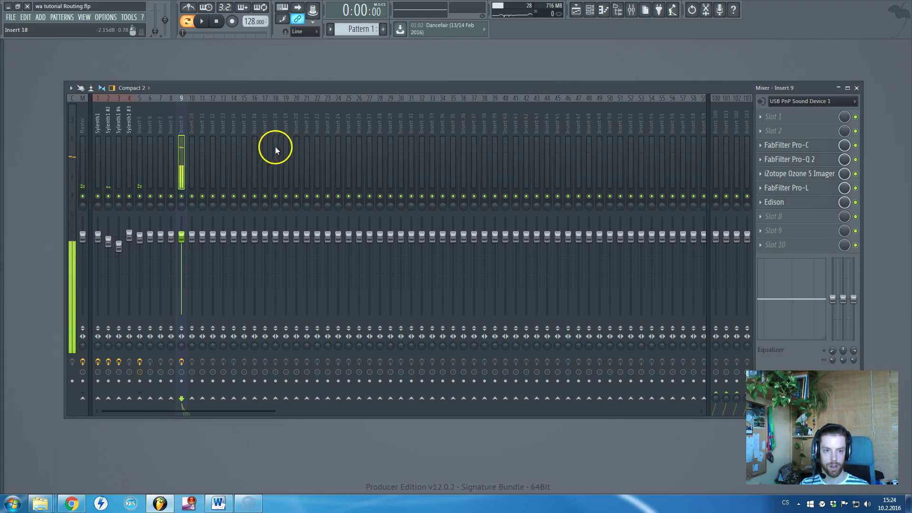
key("F6")
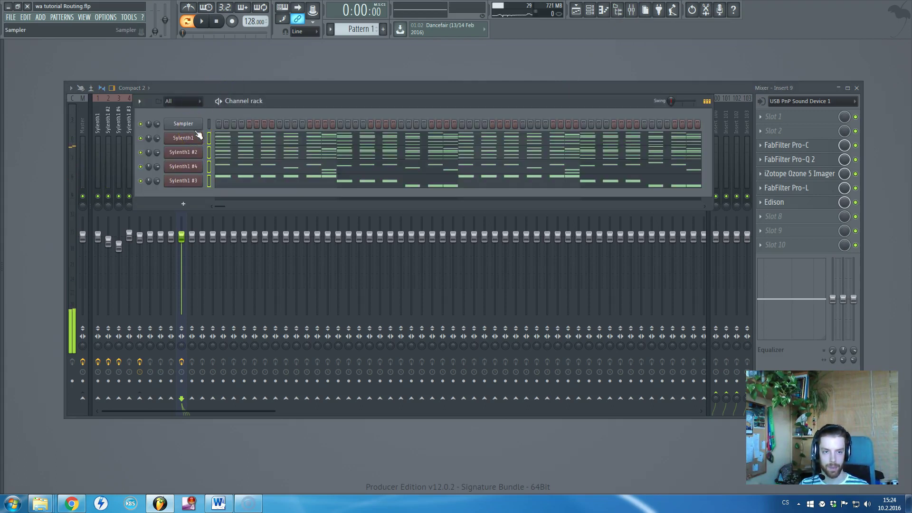
left_click(260, 88)
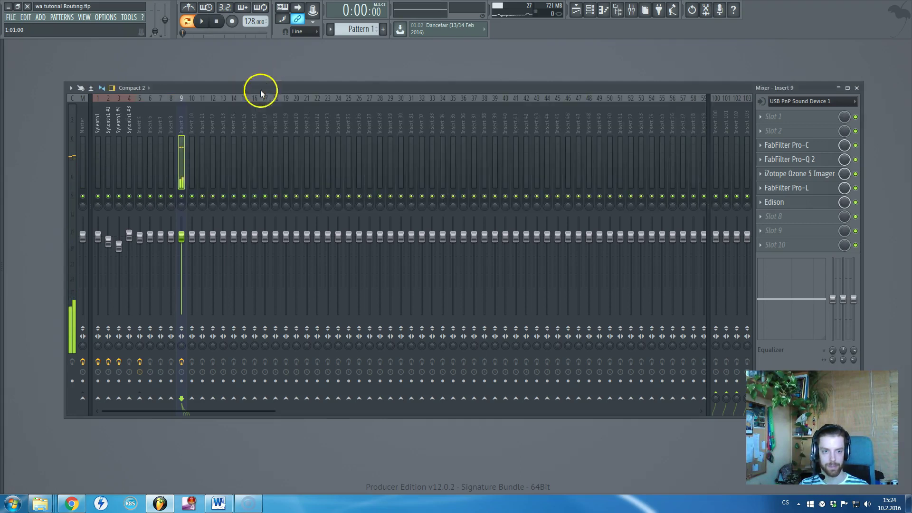
Inspect the Sylenth1 #2 synth window and the notes of the Sylenth1 channel in the piano roll
key("F6")
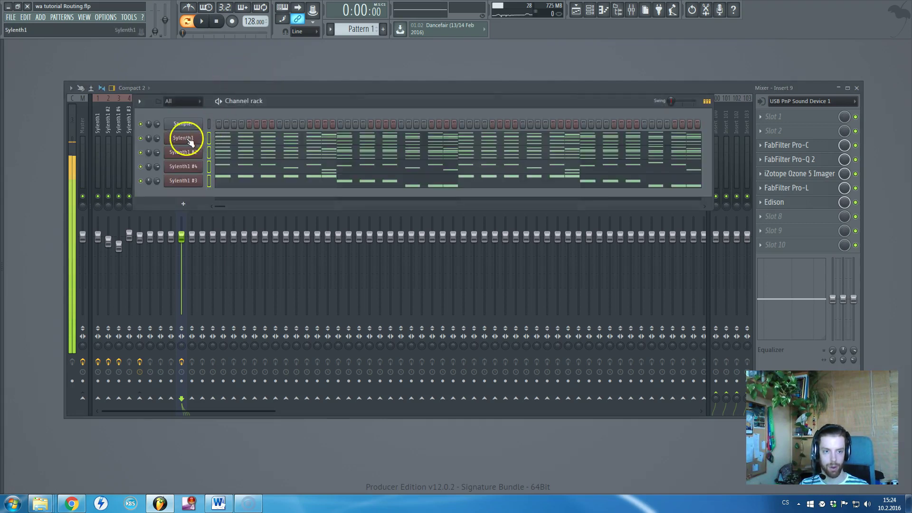
left_click(194, 152)
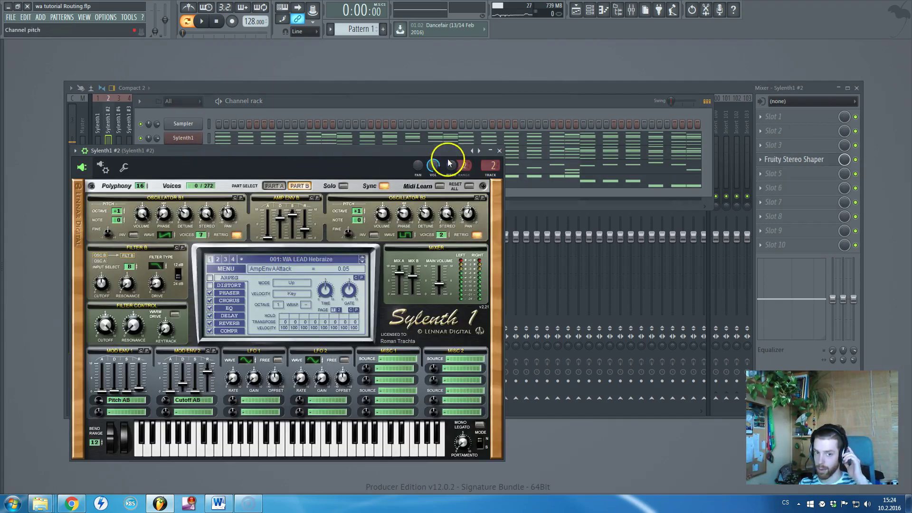
left_click(499, 151)
left_click(229, 148)
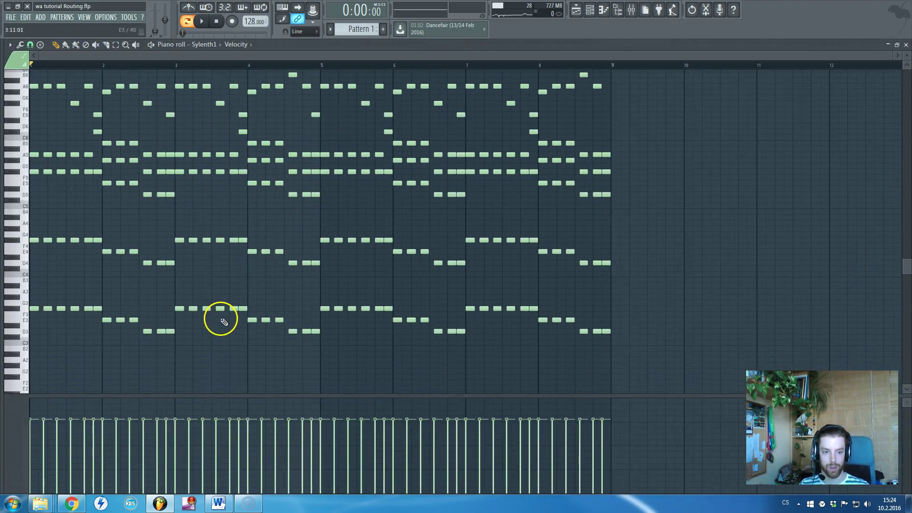
scroll(219, 317, "up", 1)
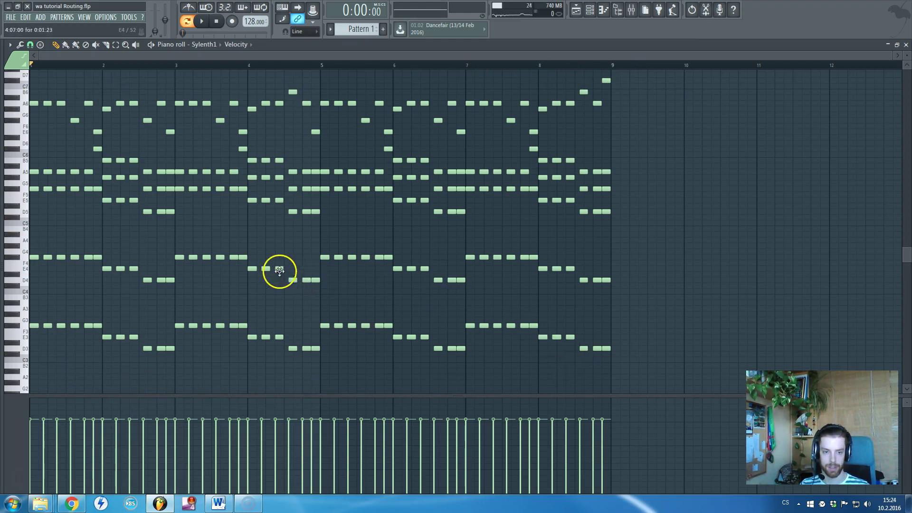
key("F7")
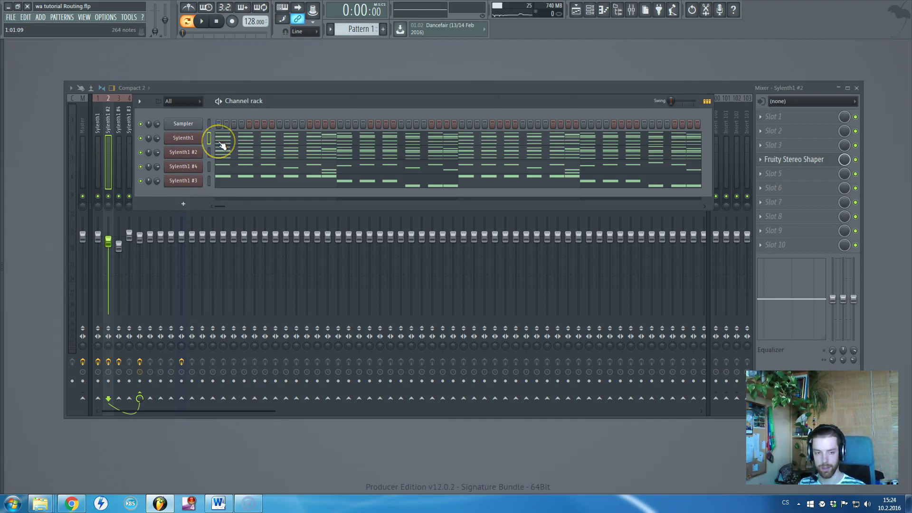
Select the four Sylenth1 channels again and disarm recording on mixer inserts 1, 2, 3 and 5
left_click(175, 151)
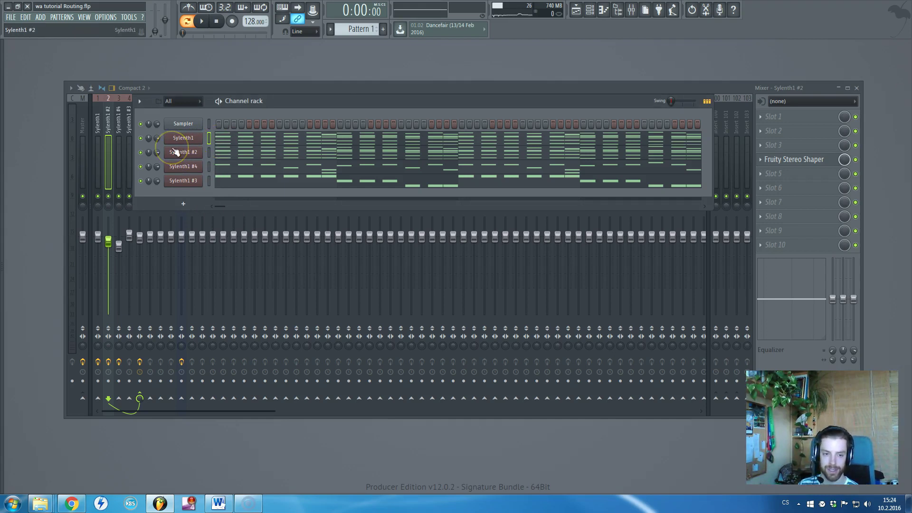
left_click(174, 151)
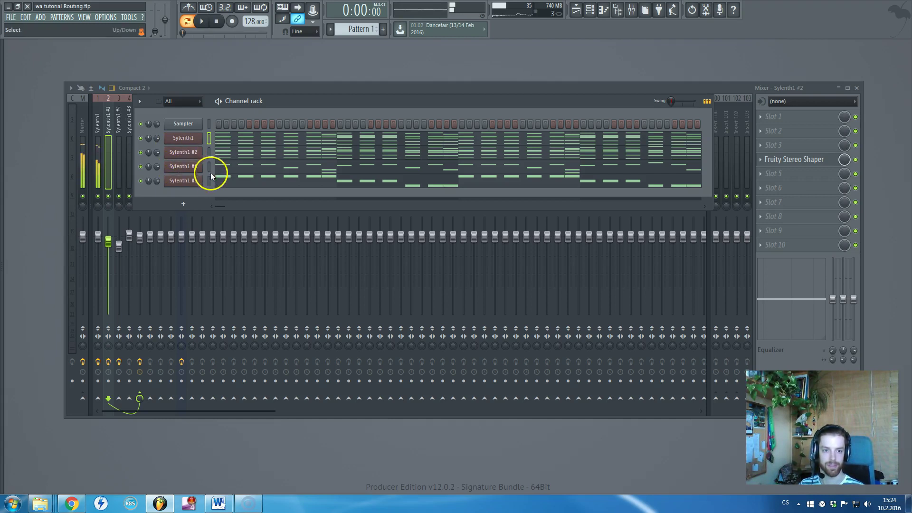
left_click_drag(210, 173, 210, 150)
left_click(562, 90)
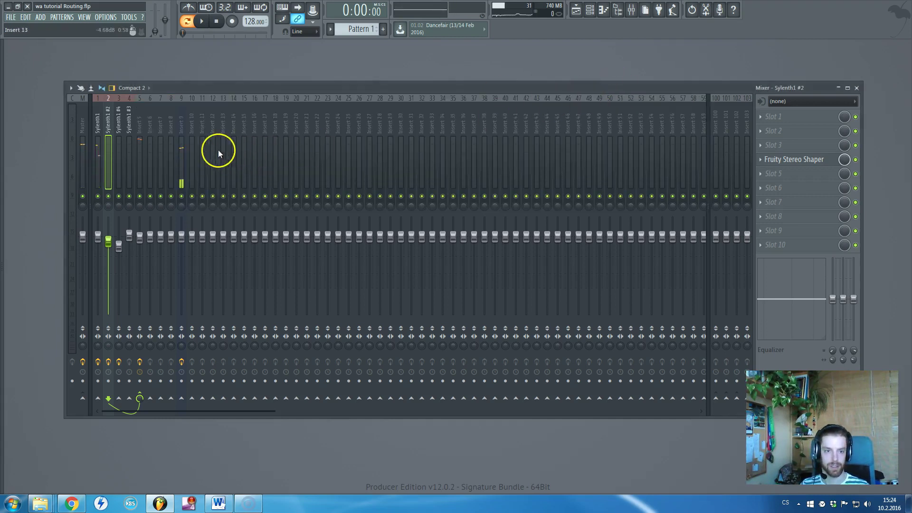
left_click(119, 362)
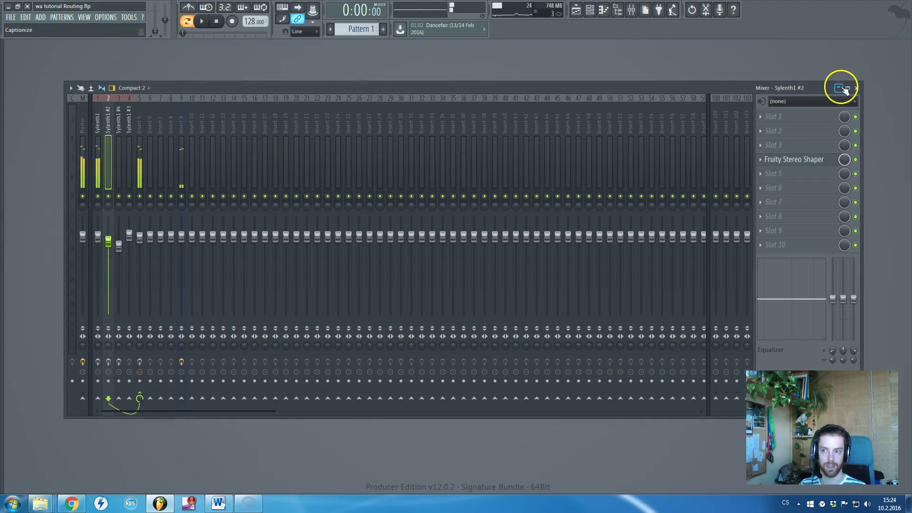
Close the mixer, select only the Sylenth1 #2 channel and audition its sound
left_click(856, 87)
left_click(209, 152)
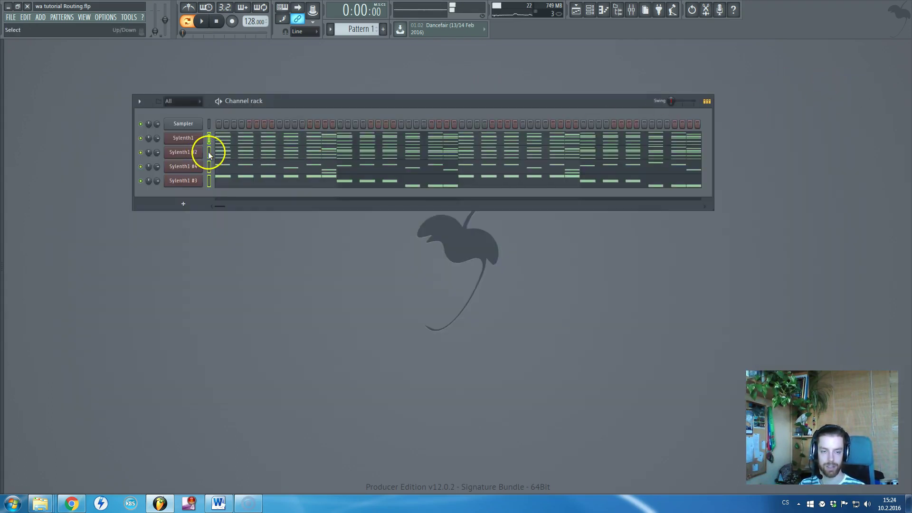
mouse_move(194, 153)
left_mouse_down()
mouse_move(181, 152)
mouse_move(191, 145)
left_mouse_up()
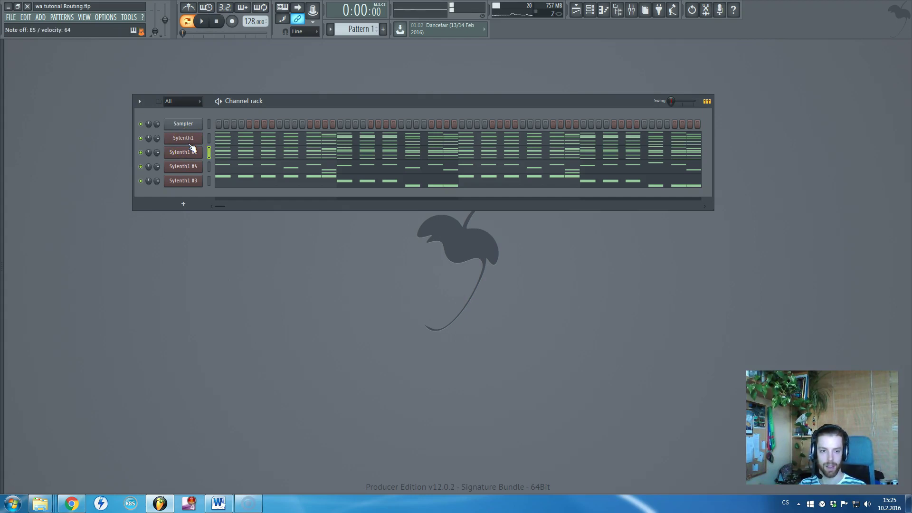
left_click(191, 139)
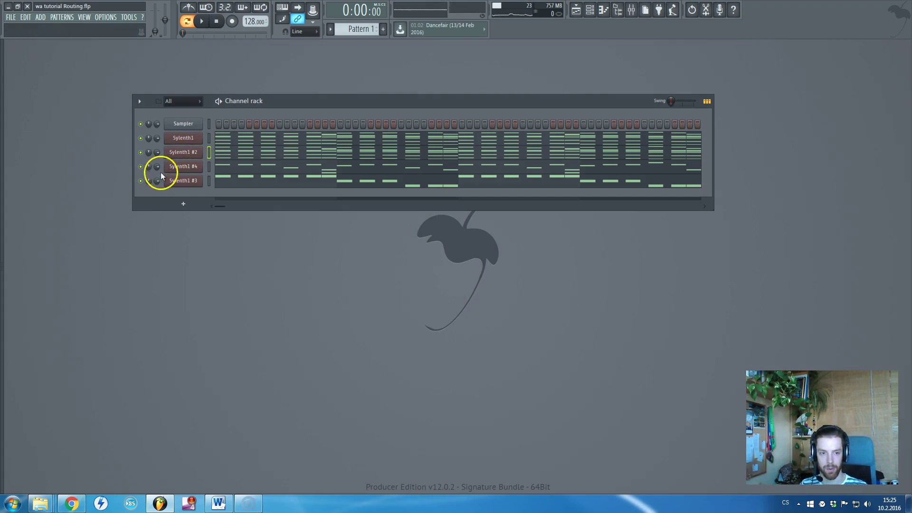
Examine the notes of the Sylenth1 #4 and Sylenth1 #3 channels in the piano roll
left_click(211, 169)
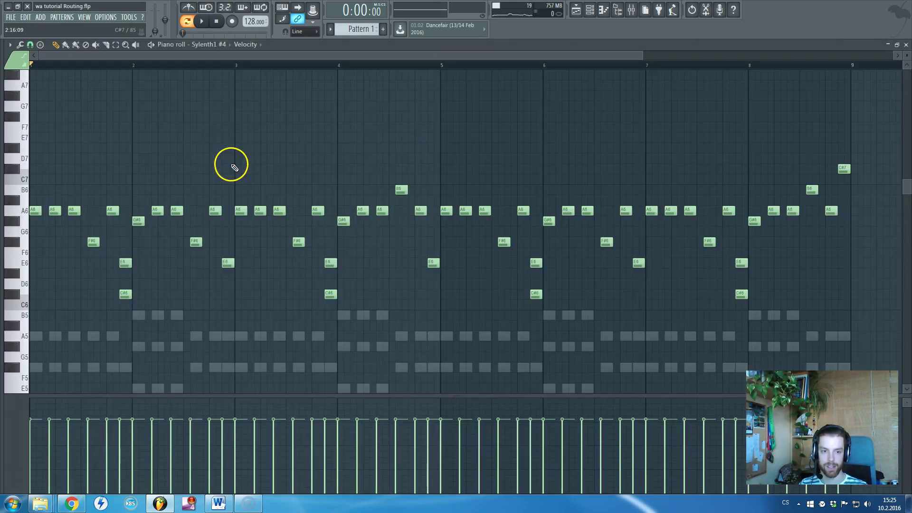
key("Escape")
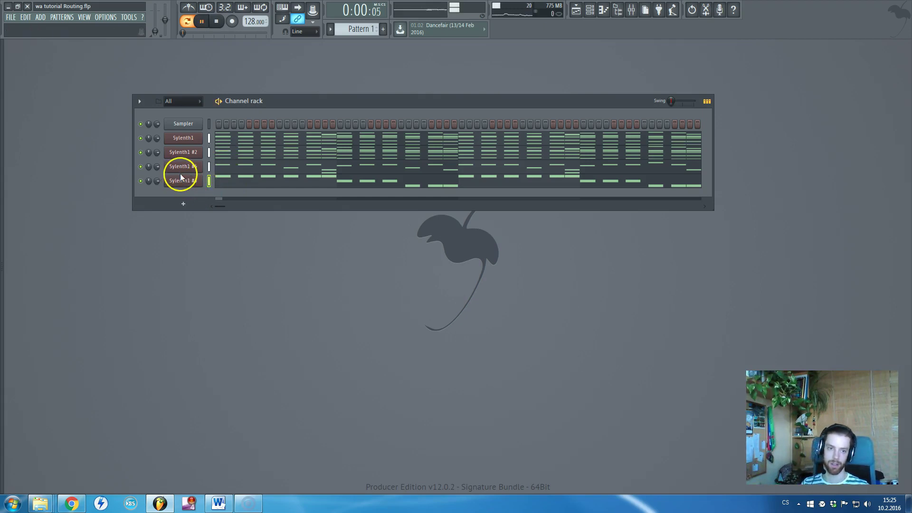
left_click(240, 176)
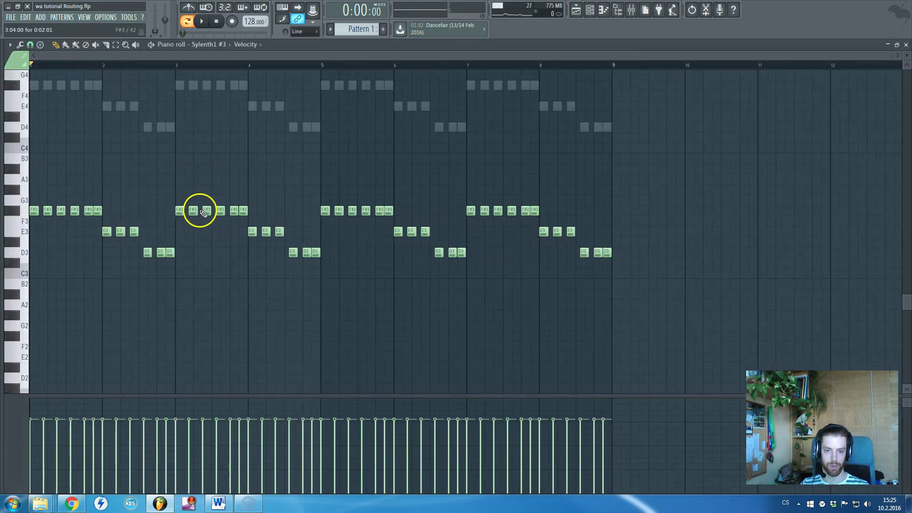
scroll(116, 190, "up", 2)
scroll(102, 285, "down", 2)
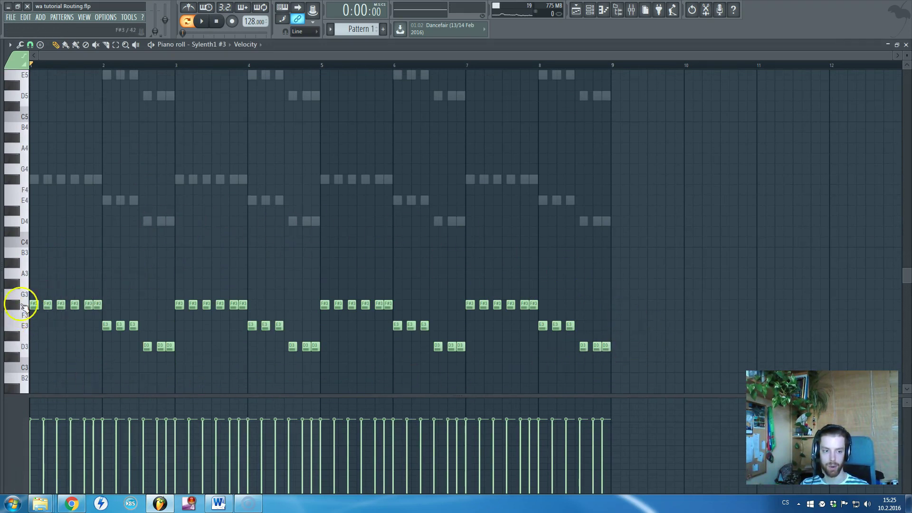
scroll(36, 309, "up", 3)
key("F7")
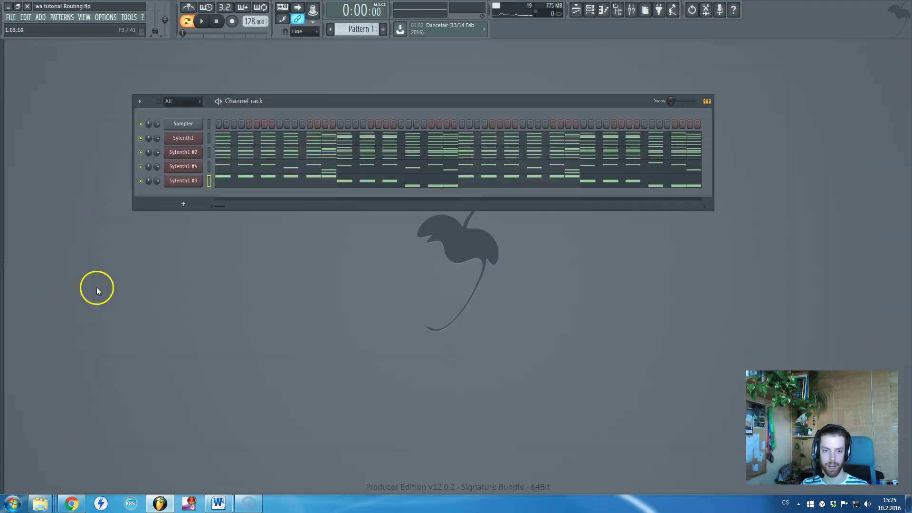
Compare the Sylenth1 #4 notes with those of the Sylenth1 channel in the piano roll
left_click(249, 168)
scroll(222, 230, "down", 6)
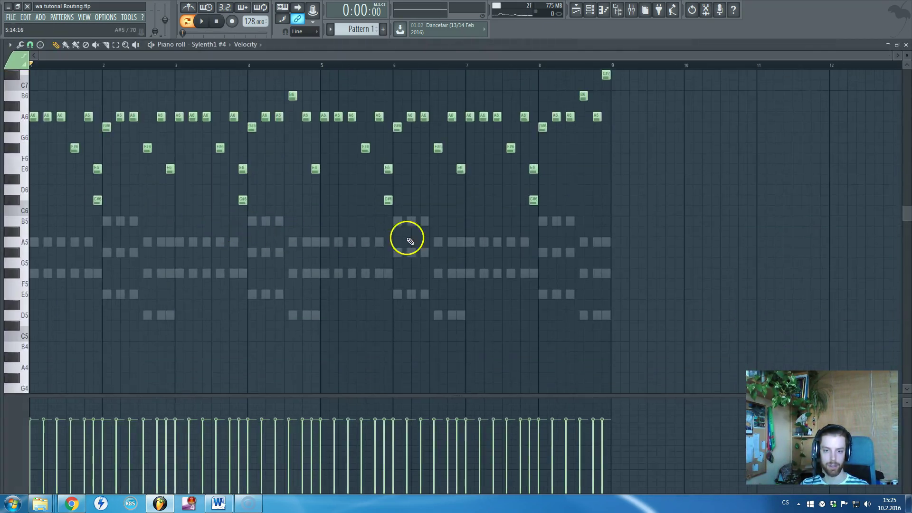
scroll(35, 224, "up", 2)
key("F7")
left_click(301, 138)
key("F7")
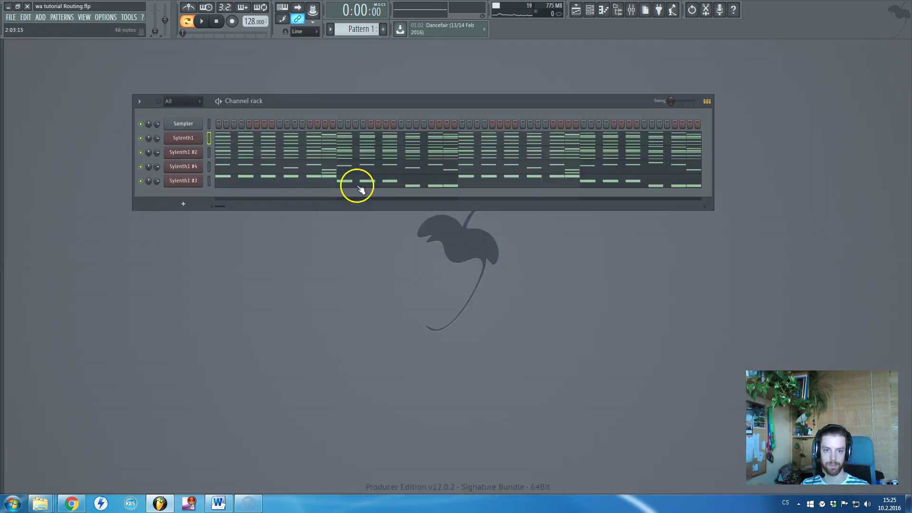
Select all four Sylenth1 channels without the Sampler, and bring the mixer to the front for routing
left_click(221, 185)
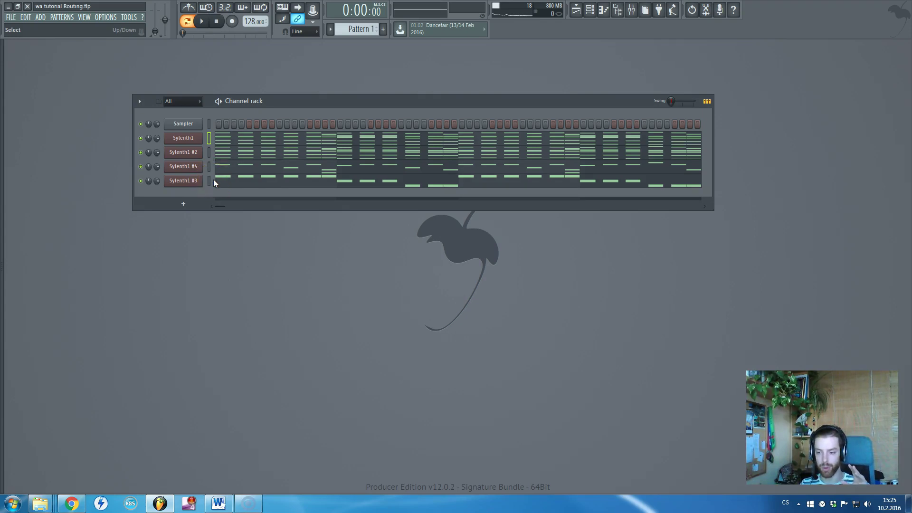
left_click(213, 177)
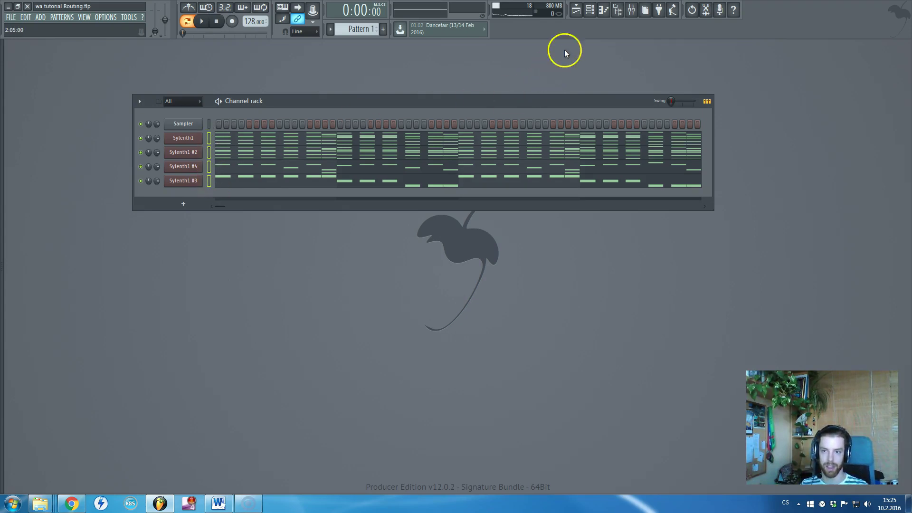
left_click(630, 9)
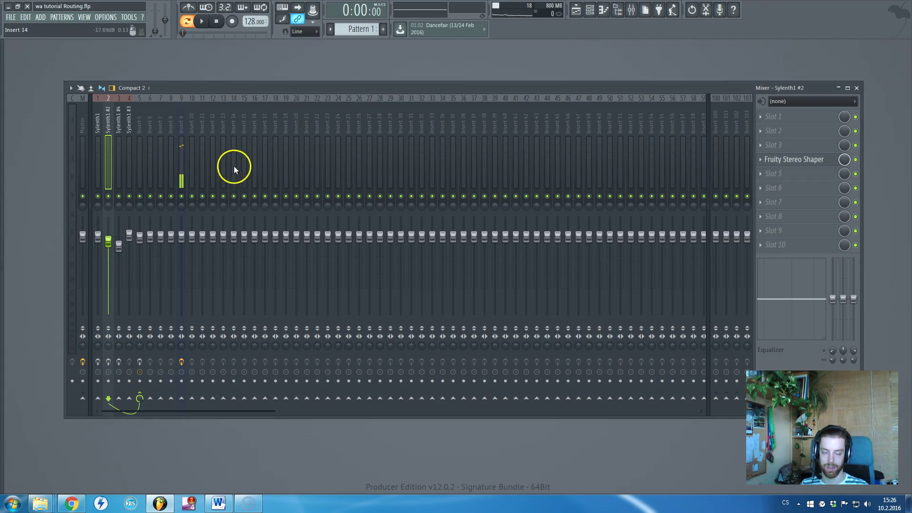
key("F6")
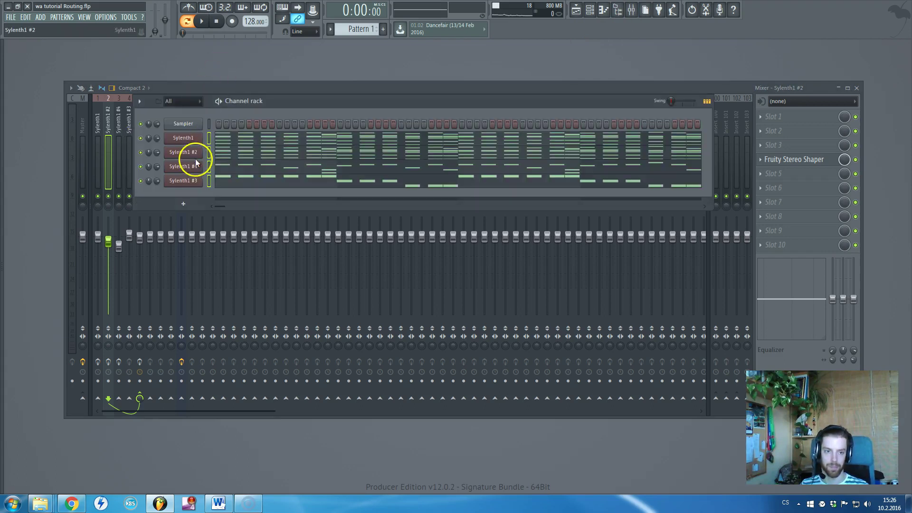
right_click(208, 187)
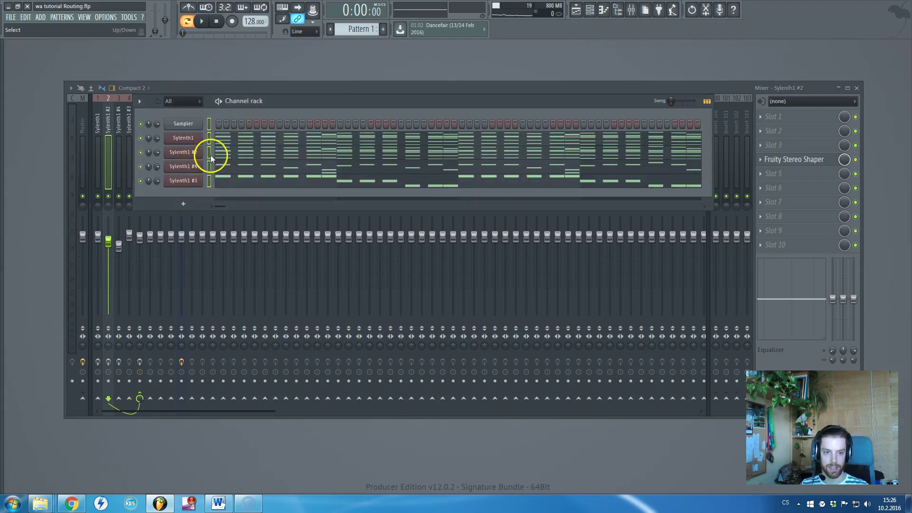
left_click(210, 180)
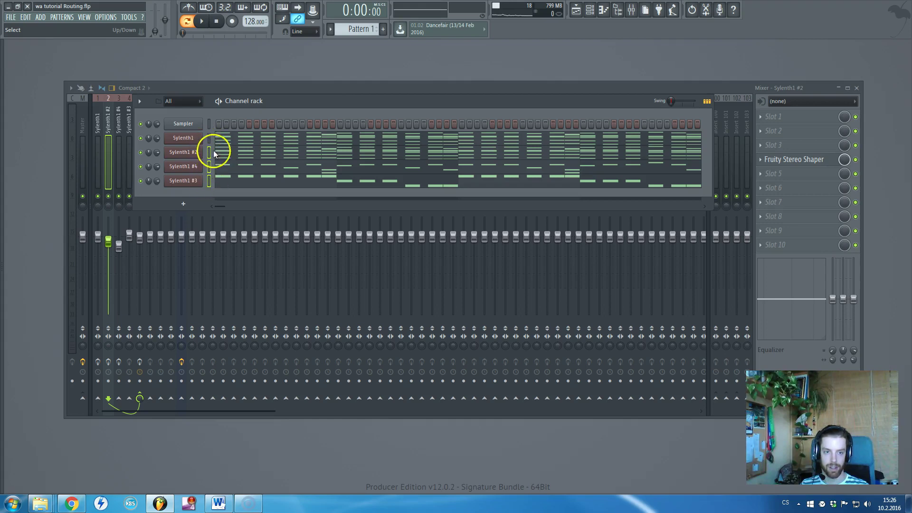
left_click(209, 138)
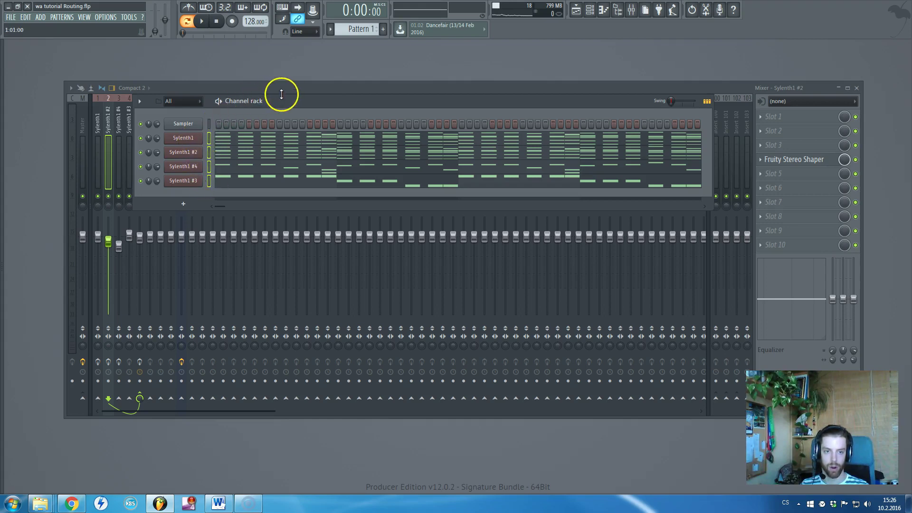
left_click(298, 87)
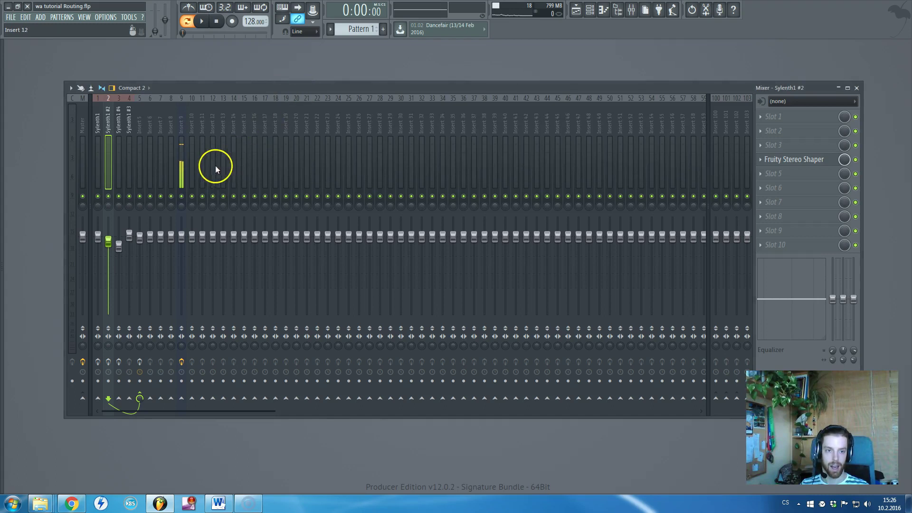
Examine the channel selection and channel routing options available for mixer track Insert 14
right_click(235, 129)
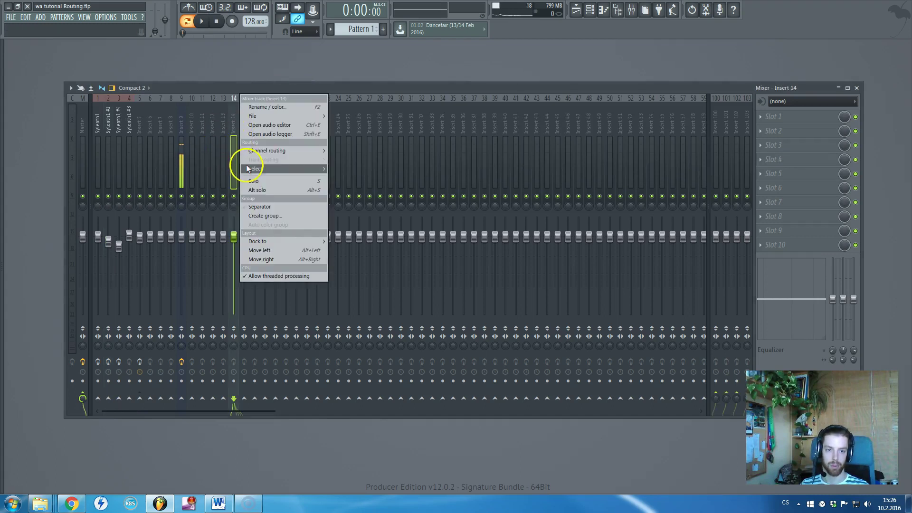
mouse_move(249, 167)
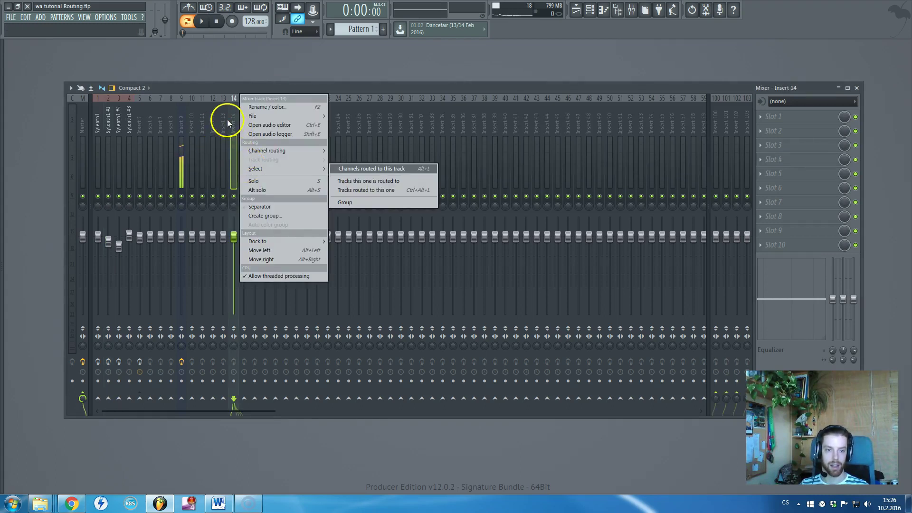
mouse_move(257, 151)
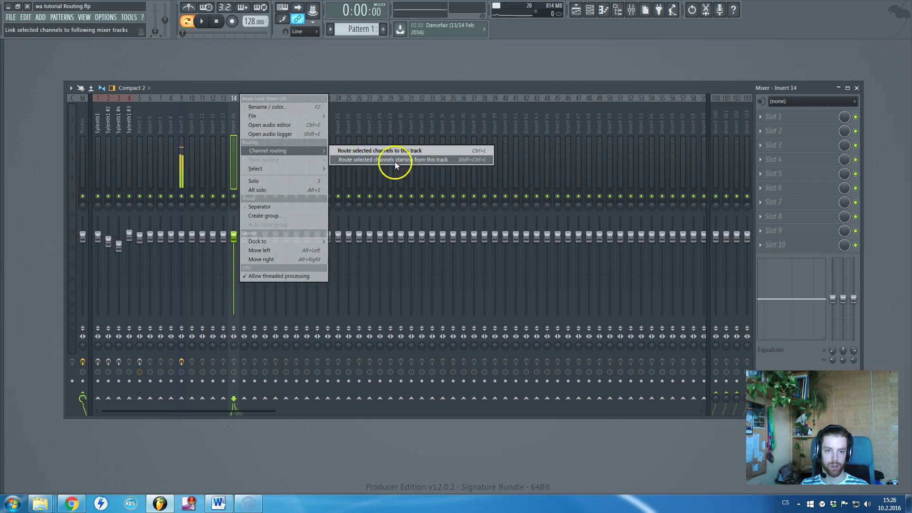
left_click(230, 127)
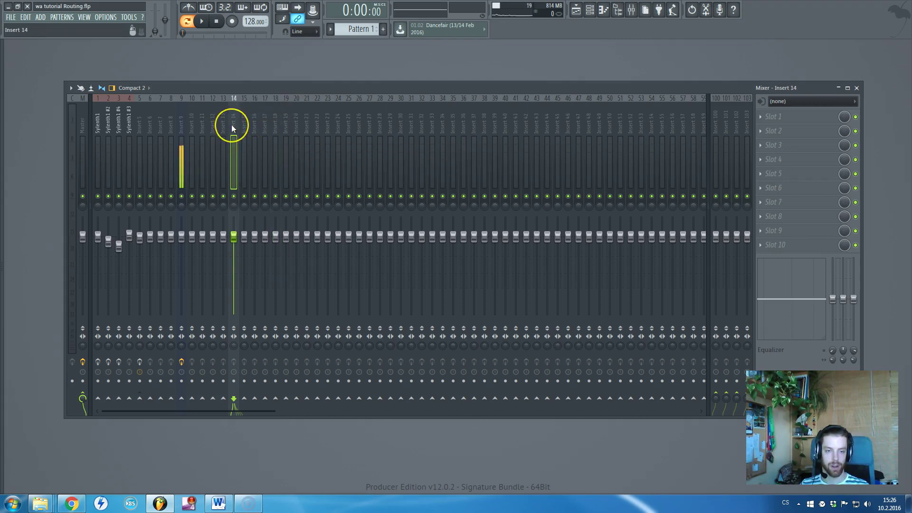
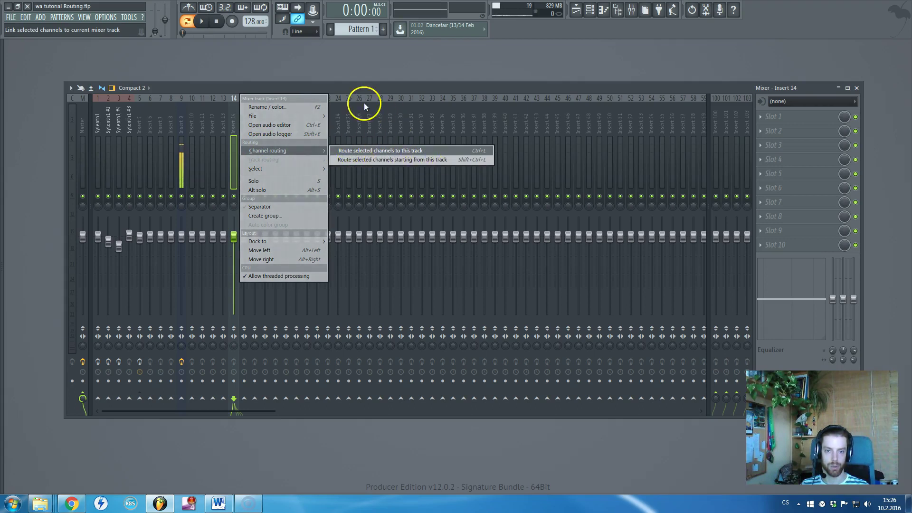
left_click(338, 98)
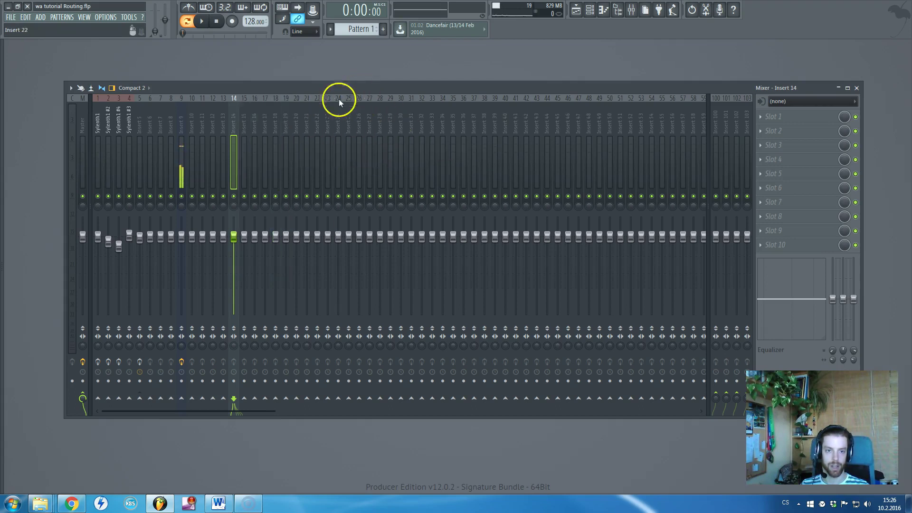
right_click(232, 131)
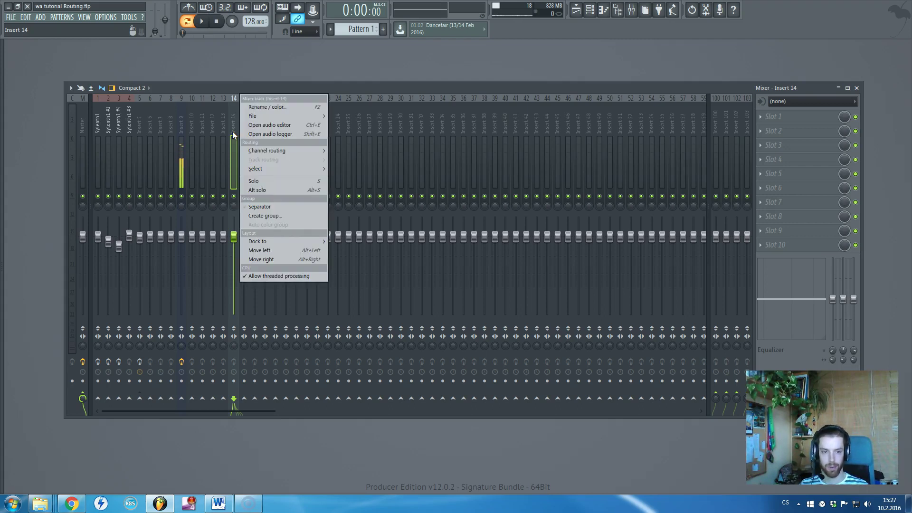
left_click(230, 95)
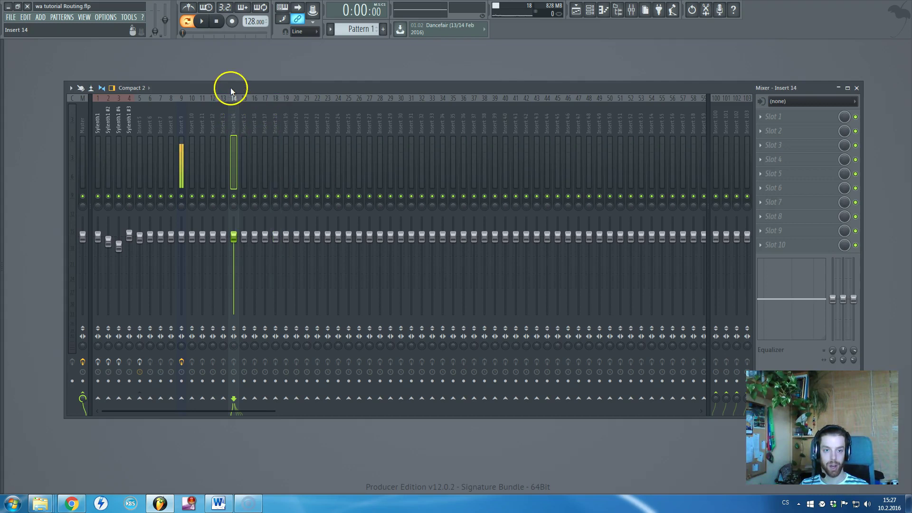
Route the selected Sylenth1 channels to consecutive mixer tracks starting from Insert 14
right_click(233, 135)
left_click(317, 151)
left_click(340, 159)
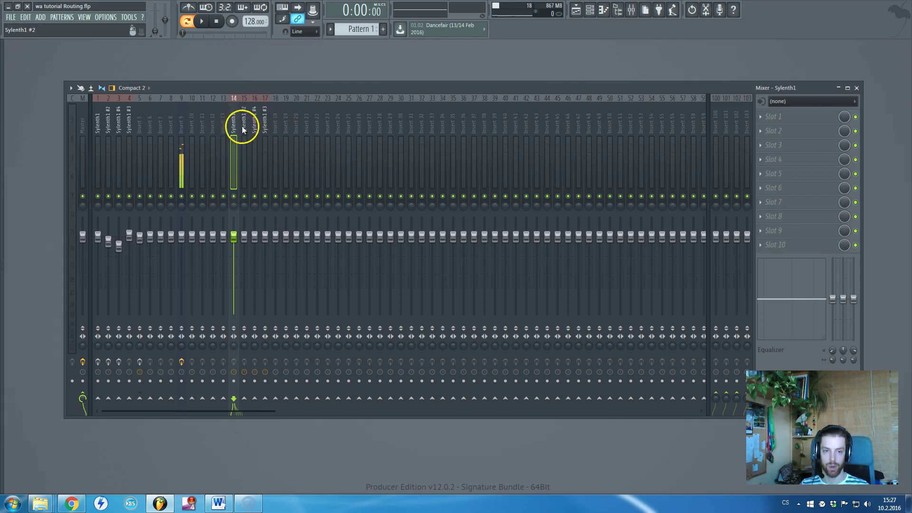
Route the four Sylenth1 mixer tracks 14 to 17 exclusively to mixer track Insert 18
left_click_drag(242, 124, 272, 135)
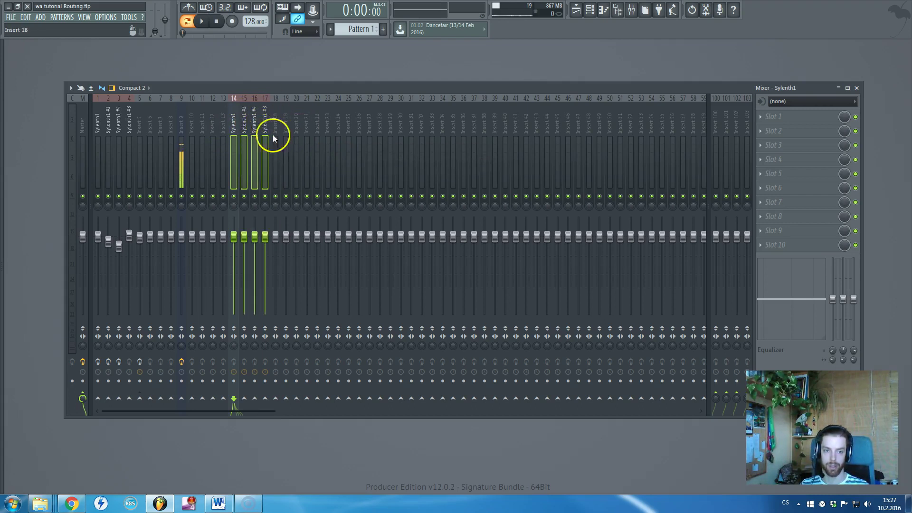
left_click(244, 124)
left_click(233, 130)
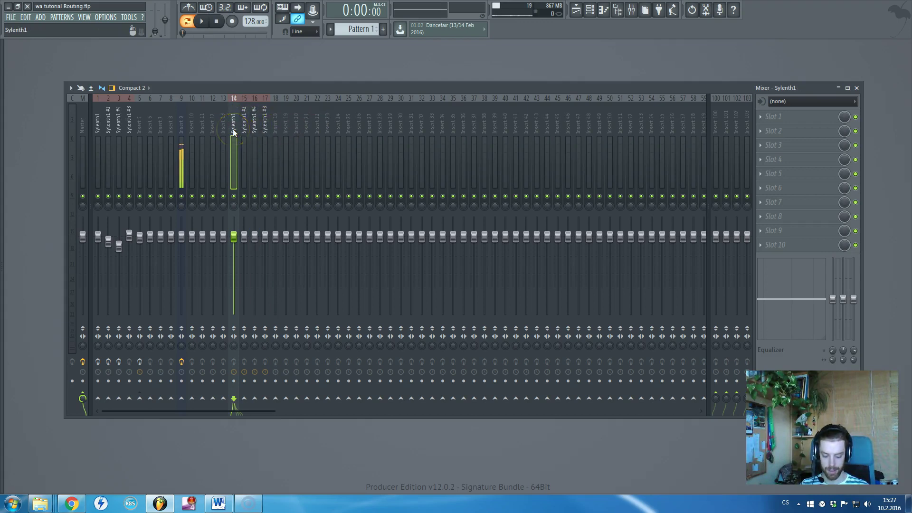
left_click(241, 127)
left_click_drag(241, 127, 266, 145)
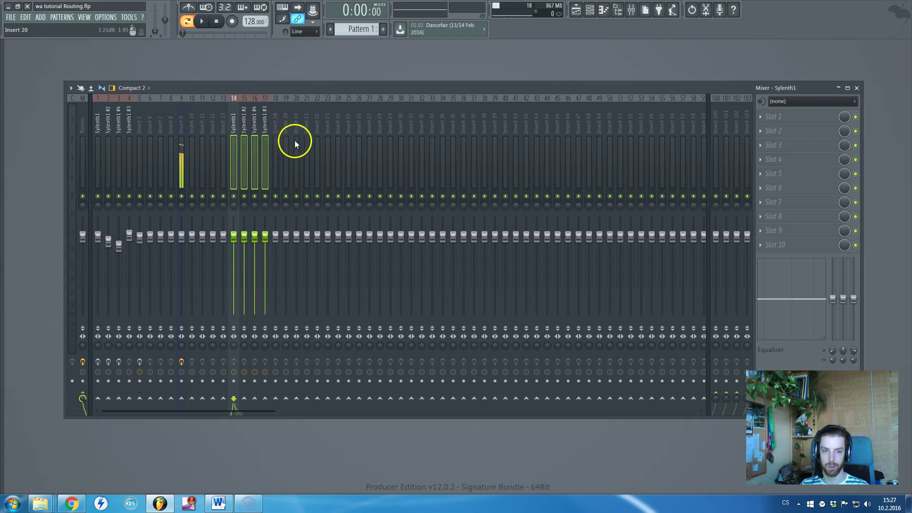
left_click(273, 121, "ctrl")
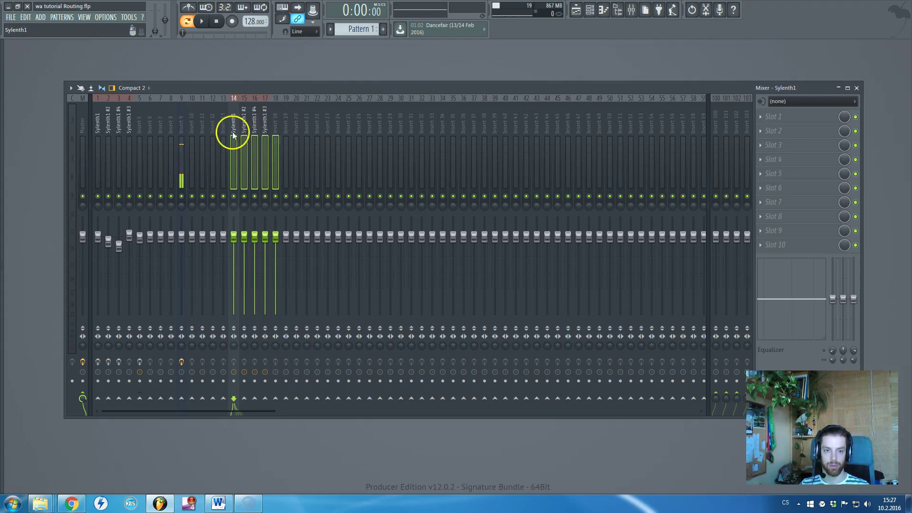
right_click(275, 123)
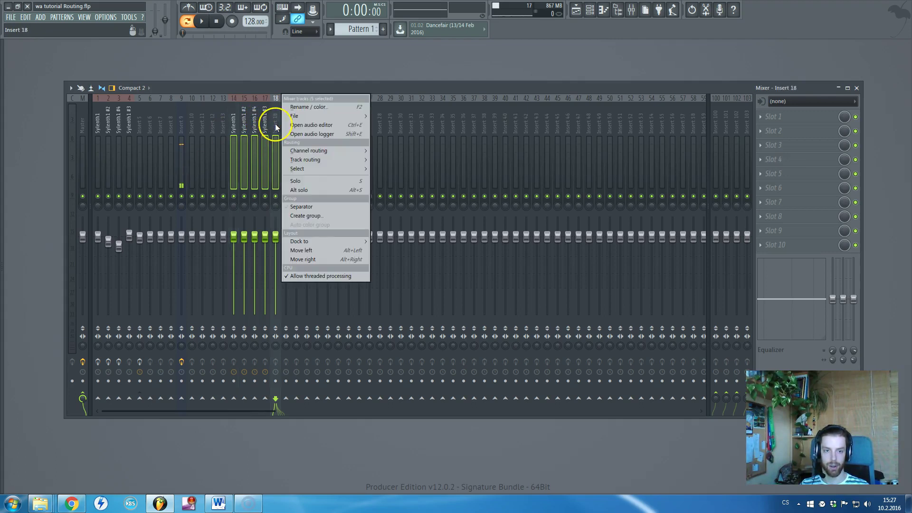
right_click(270, 127)
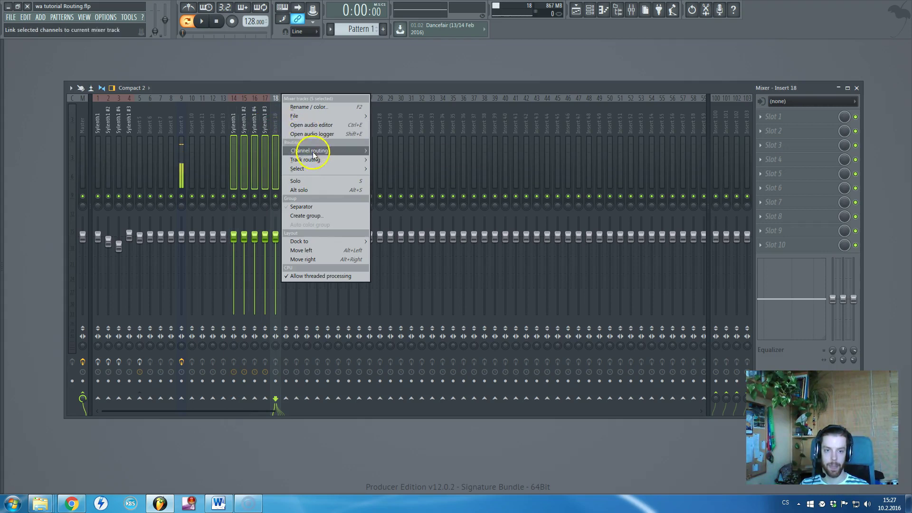
mouse_move(313, 159)
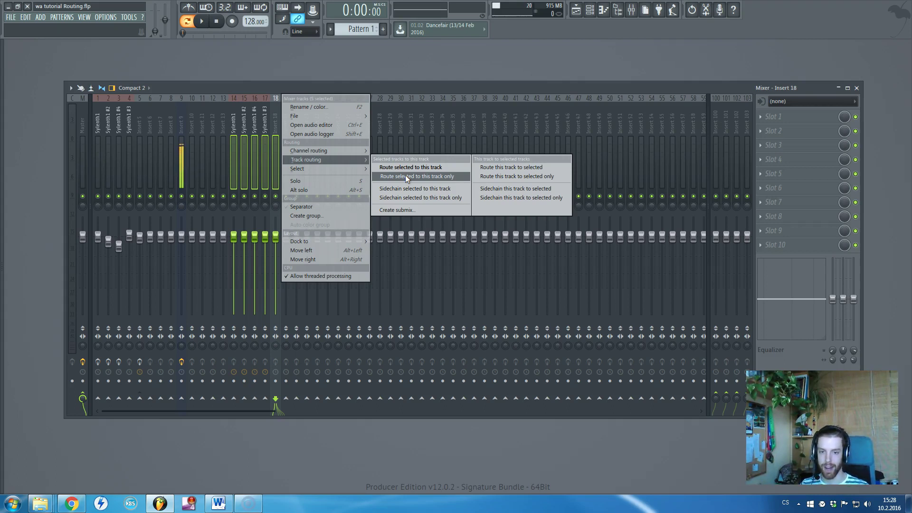
left_click(392, 176)
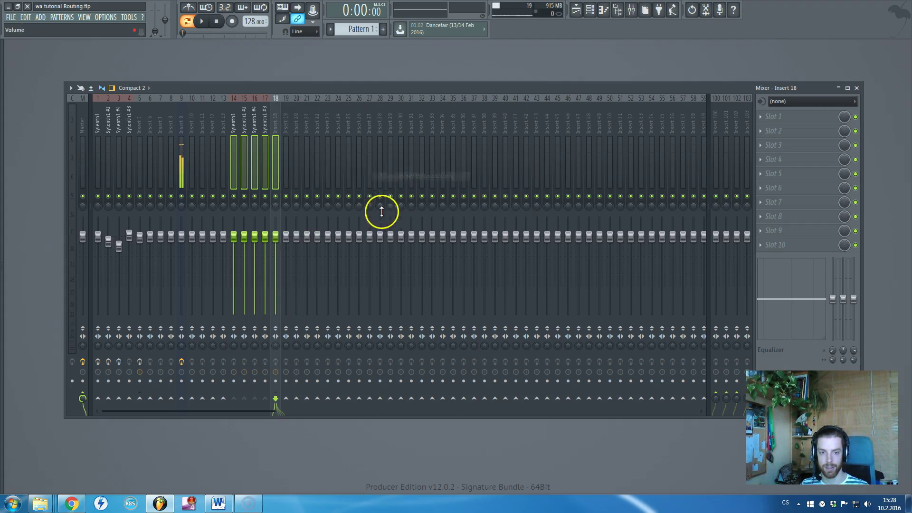
Check the routing of the Sylenth1 mixer tracks 14 to 17 and rename Insert 18 as Submix
left_click(235, 124)
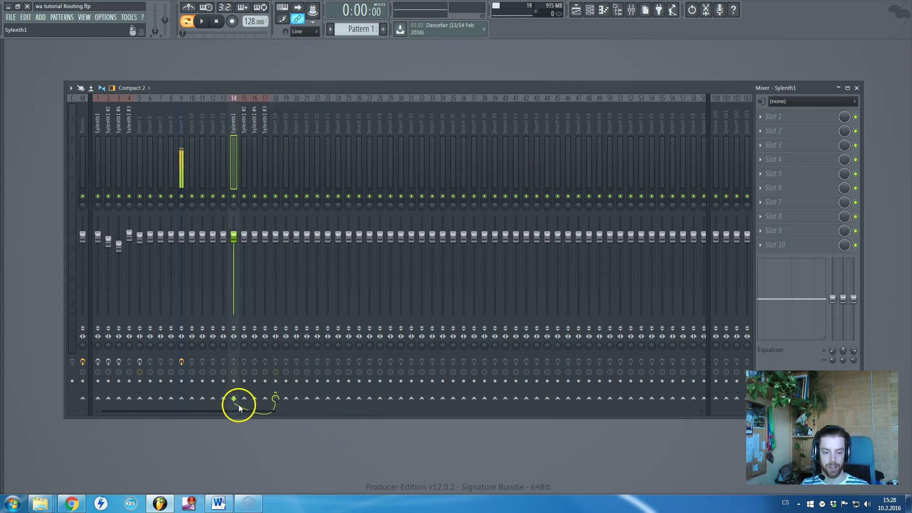
left_click_drag(240, 136, 269, 127)
left_click(274, 124)
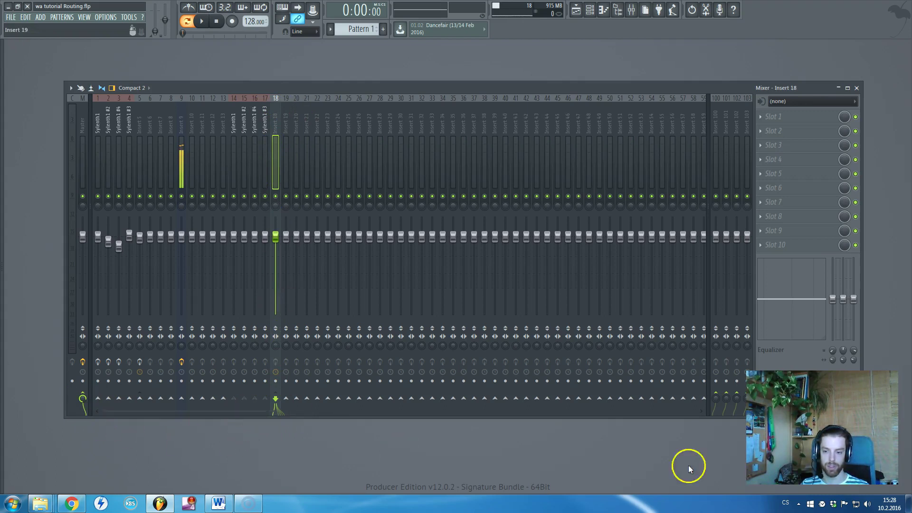
double_click(274, 118)
type("Submix")
key("Return")
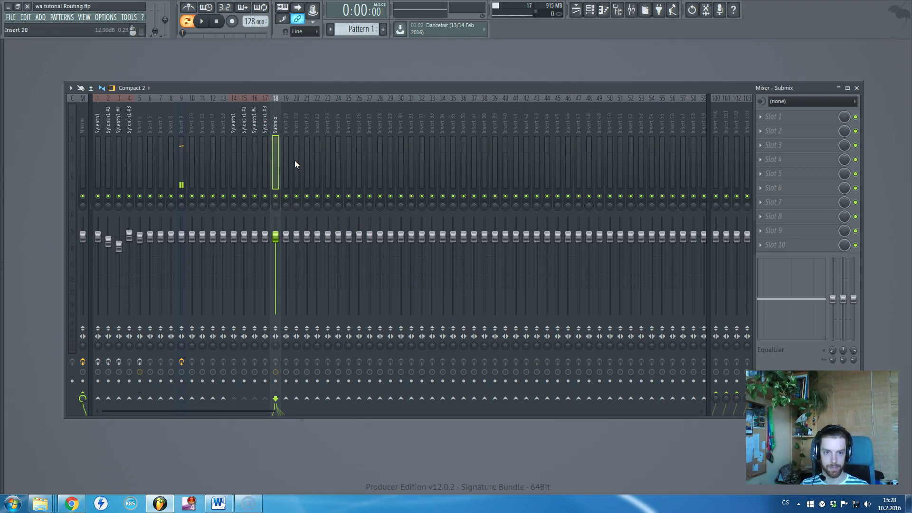
Route the selected Sylenth1 channels to consecutive mixer tracks starting from Insert 20
left_click(235, 135)
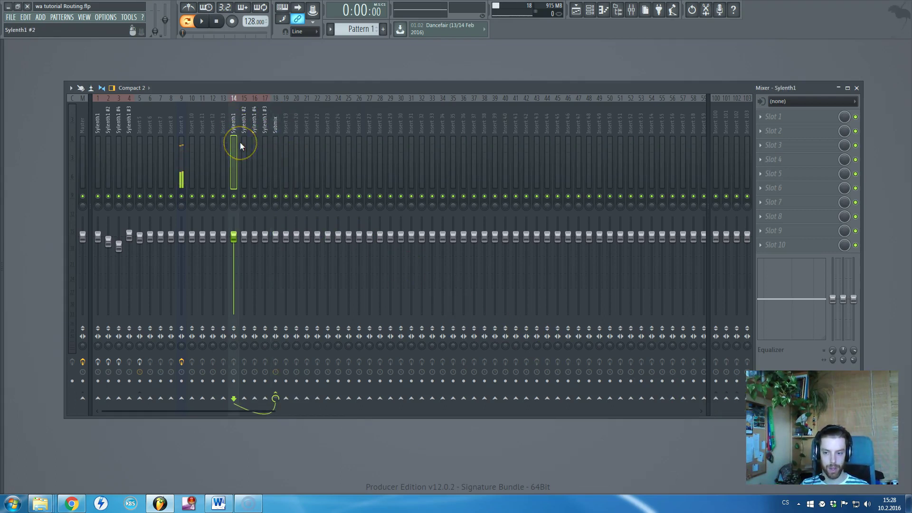
left_click(231, 130)
left_click(296, 121)
right_click(297, 121)
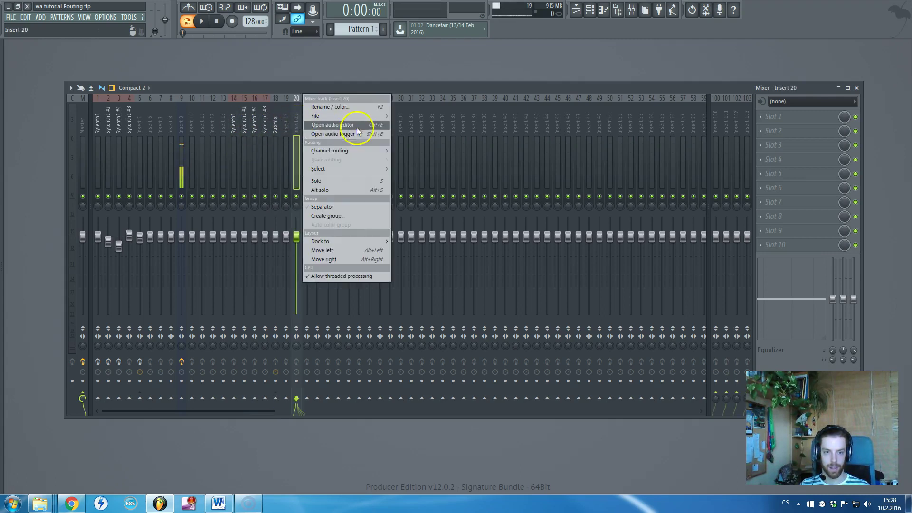
mouse_move(360, 150)
left_click(413, 159)
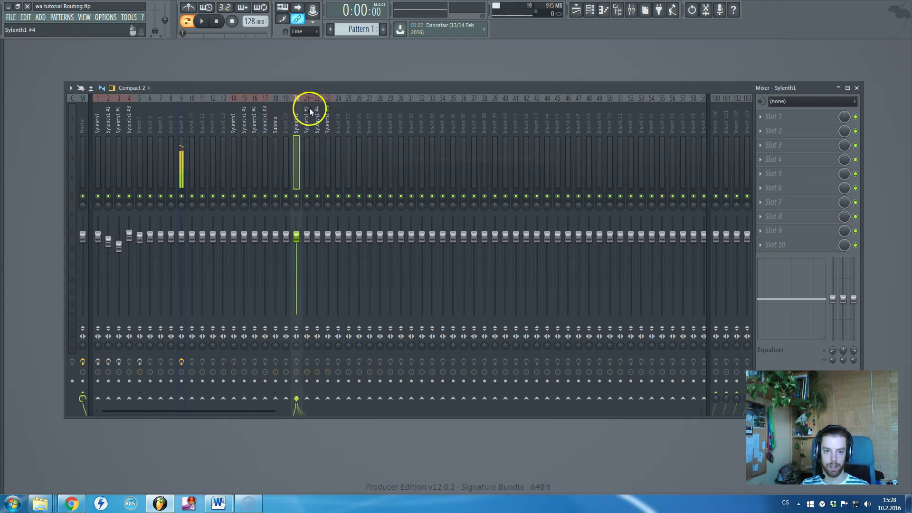
mouse_move(298, 124)
left_mouse_down()
mouse_move(339, 122)
mouse_move(301, 124)
left_mouse_up()
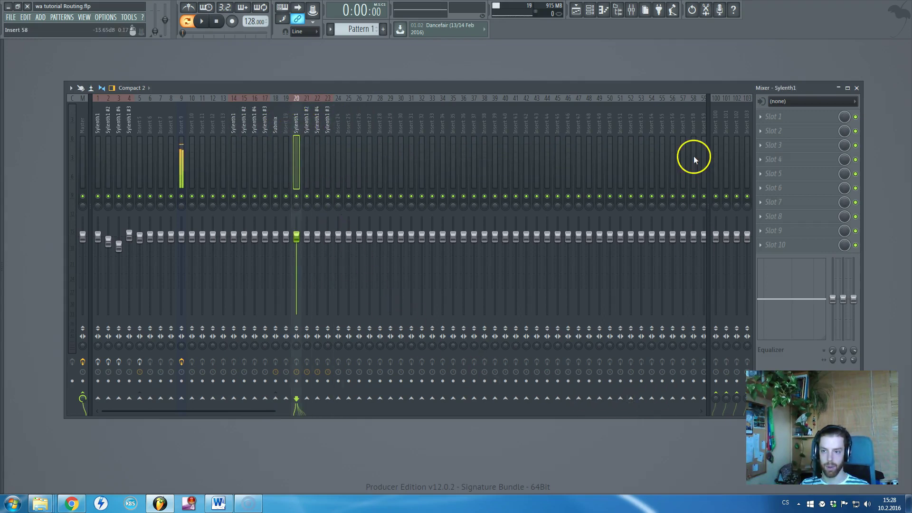
Reposition the mixer window and shift mixer track Insert 56 one place to the right
left_click_drag(696, 83, 653, 65)
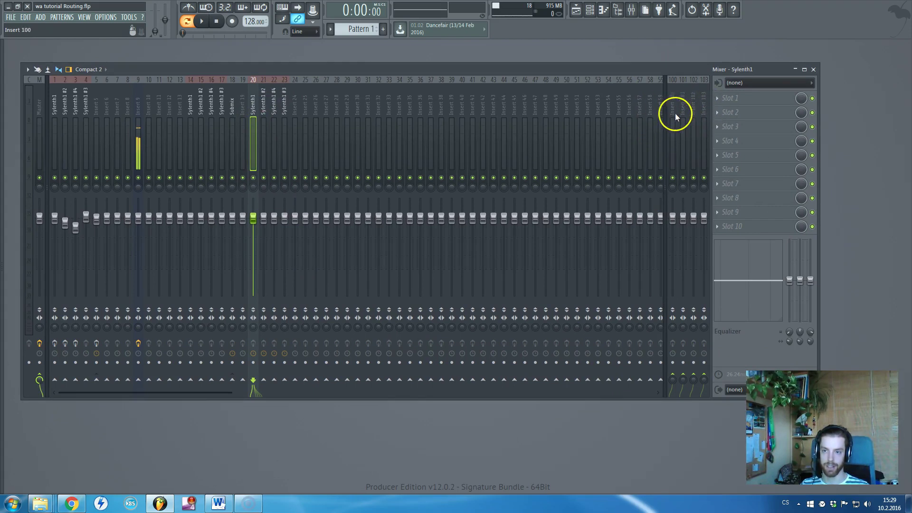
left_click(628, 107)
right_click(627, 107)
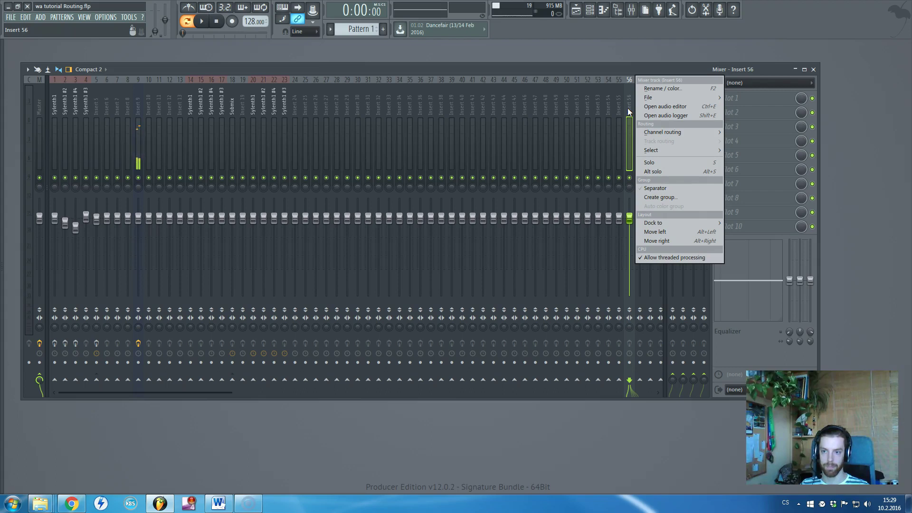
left_click(676, 240)
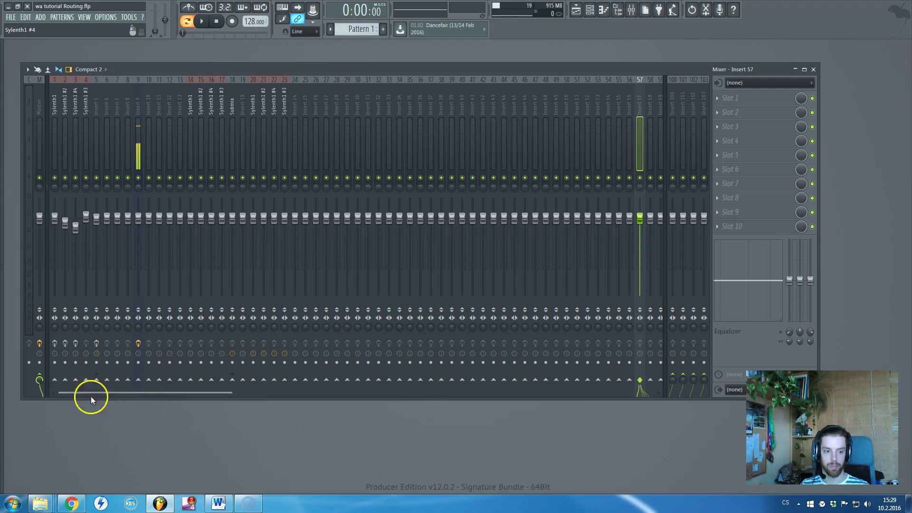
Shift mixer track Insert 99 one place to the right
left_click_drag(110, 395, 591, 347)
left_click(657, 111)
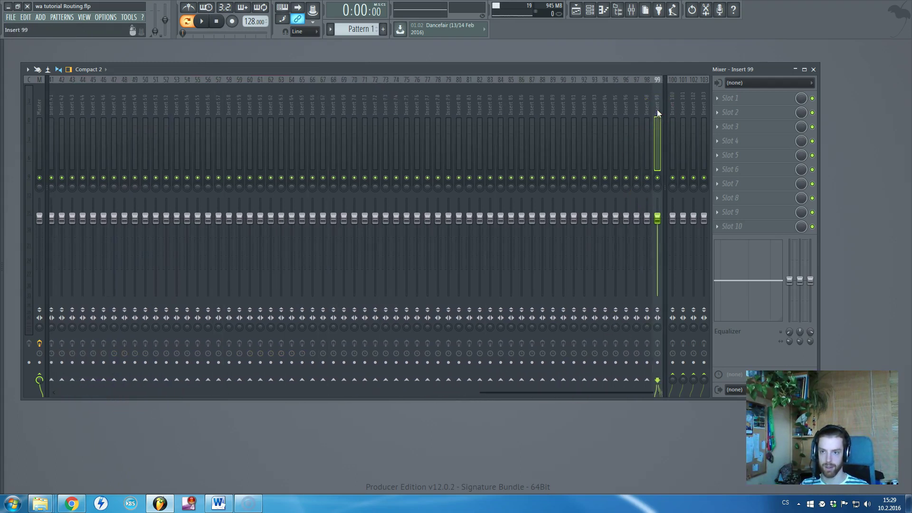
right_click(657, 112)
left_click(685, 241)
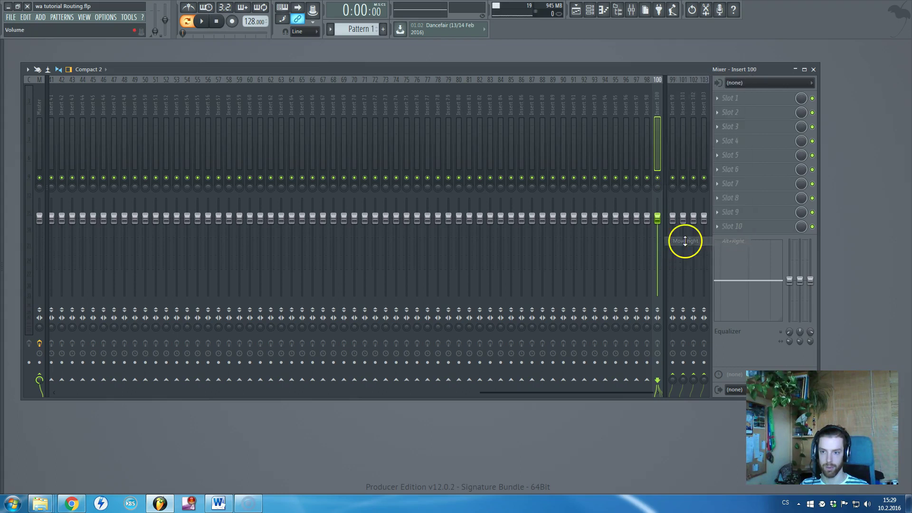
Dock mixer track Insert 100 to the right side of the mixer
right_click(662, 107)
left_click(659, 105)
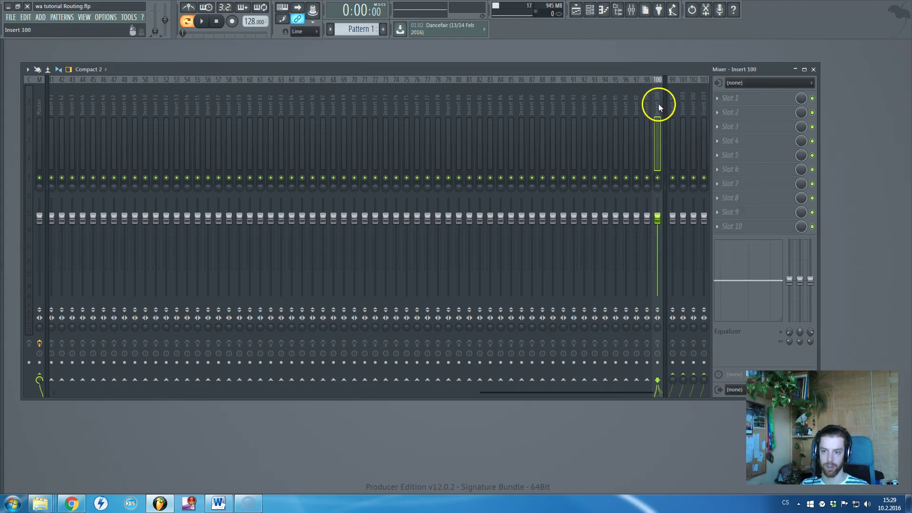
right_click(658, 104)
mouse_move(716, 226)
left_click(766, 240)
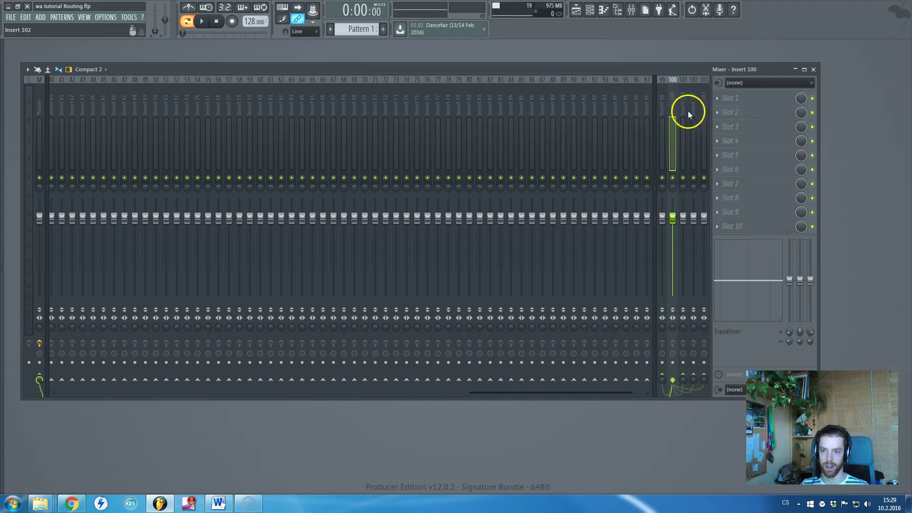
Inspect the routing of the Sylenth1 track 20, Insert 101 and the Sylenth1 #4 track 16 in the mixer
left_click_drag(554, 392, 95, 389)
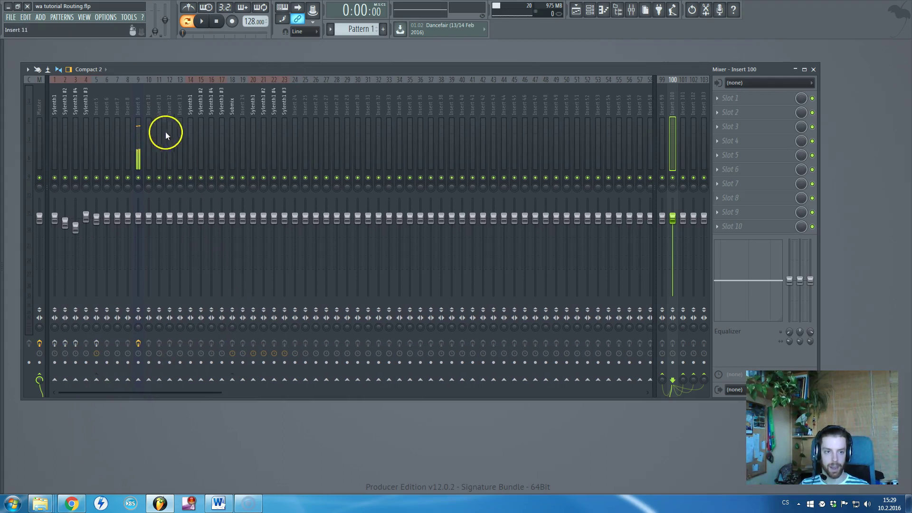
left_click(281, 105)
left_click(255, 112)
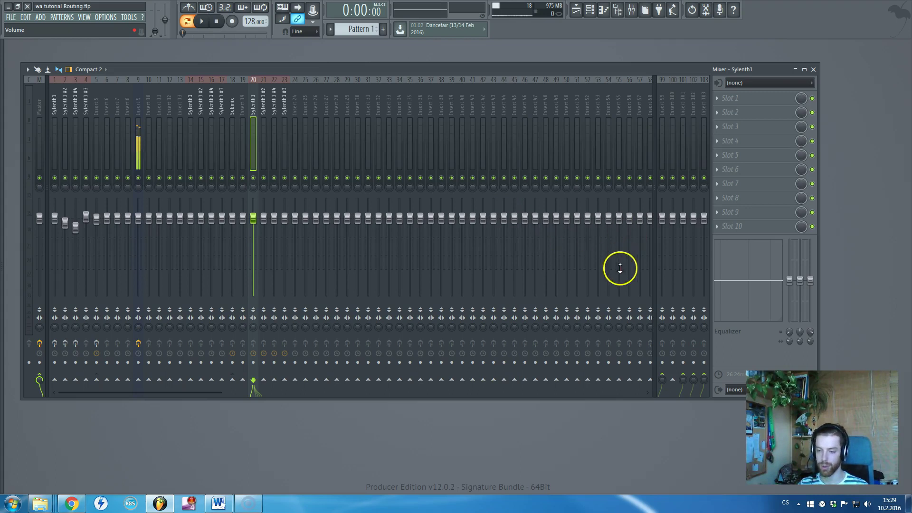
left_click(682, 113)
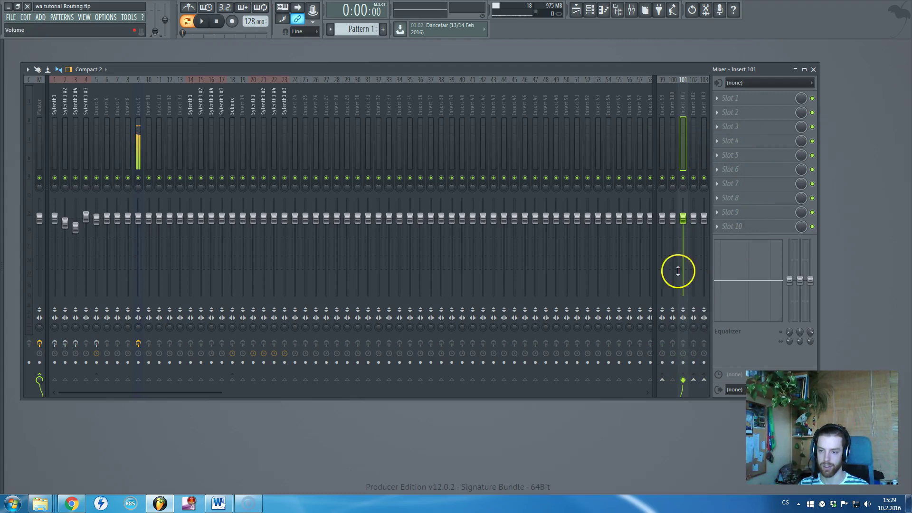
left_click(211, 102)
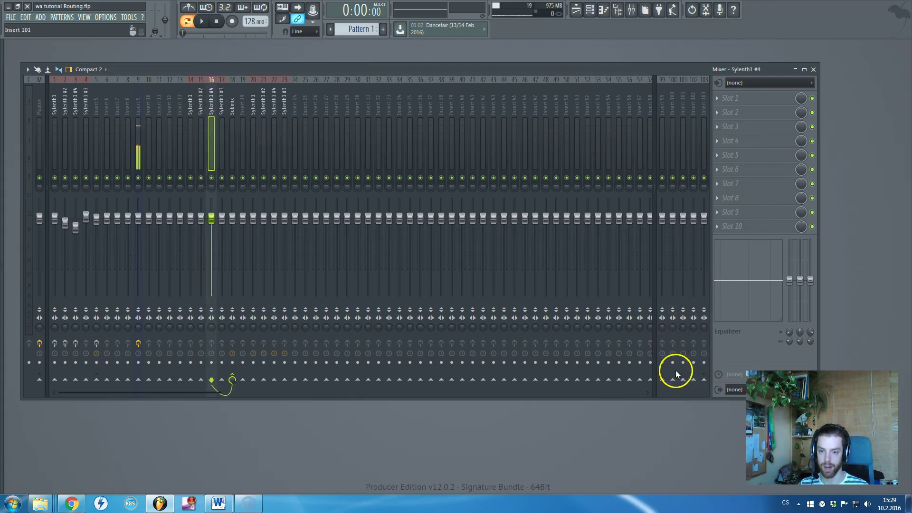
Try sending the Sylenth1 track 20 to Insert 101, adjust the send level, and remove the send again
left_click(252, 106)
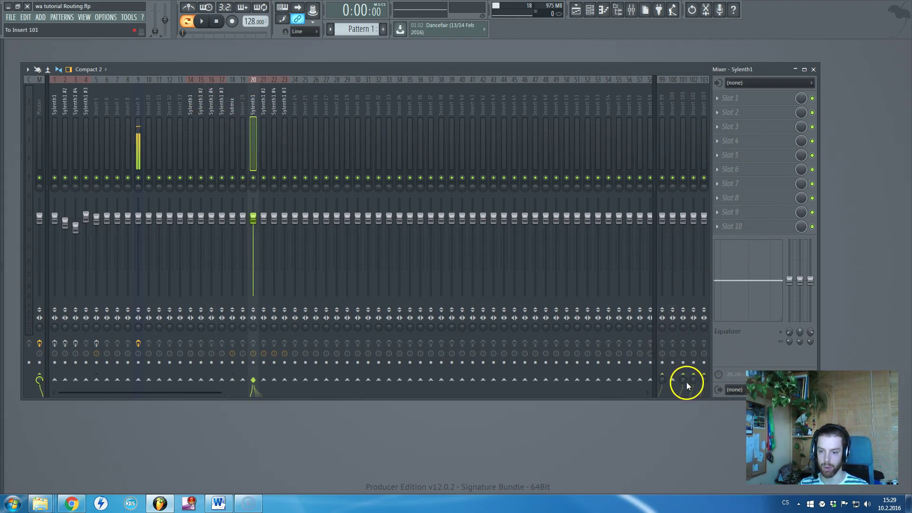
left_click_drag(686, 382, 679, 353)
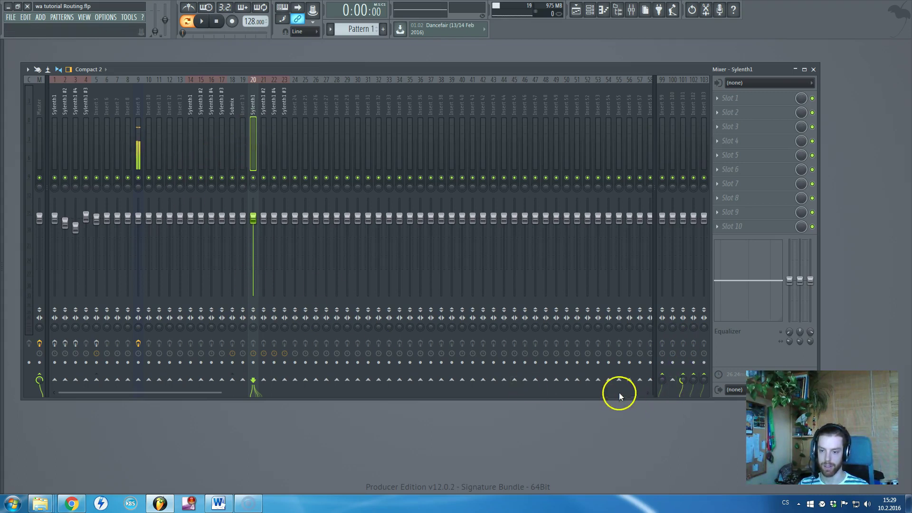
left_click_drag(679, 383, 682, 383)
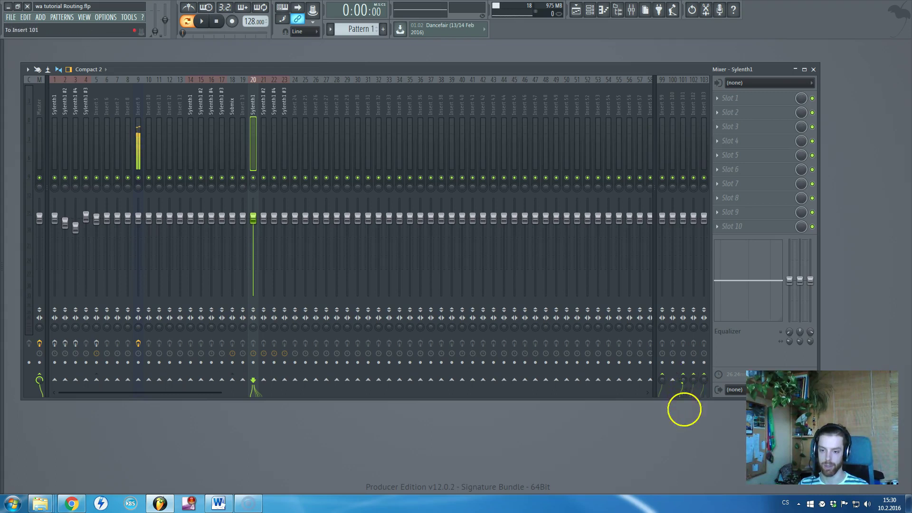
left_click(693, 380)
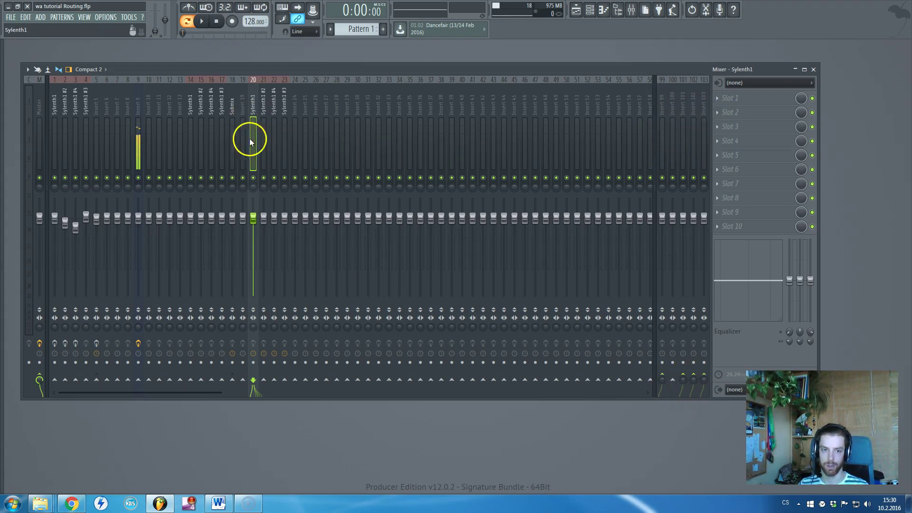
Add separators to mixer tracks 14 to 18, covering the four Sylenth1 layers and the Submix track
left_click(233, 103)
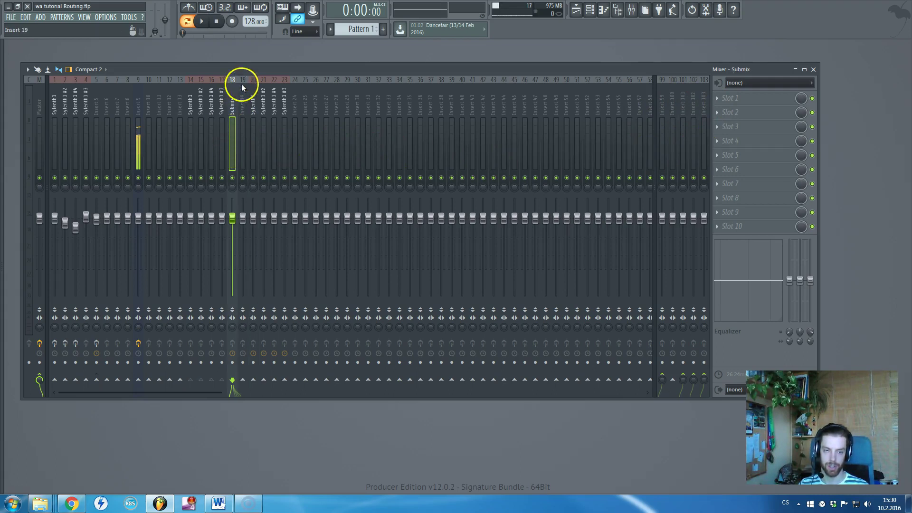
right_click(232, 109)
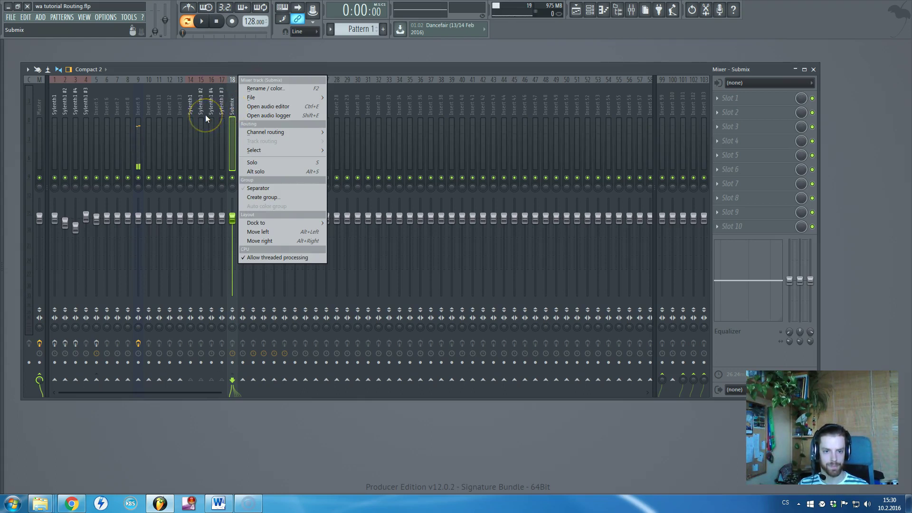
left_click(193, 103)
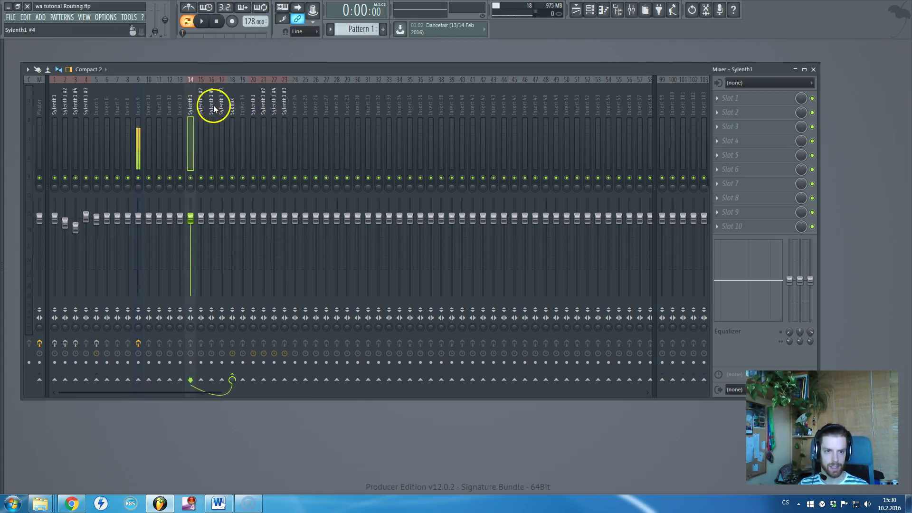
double_click(203, 107)
key("Return")
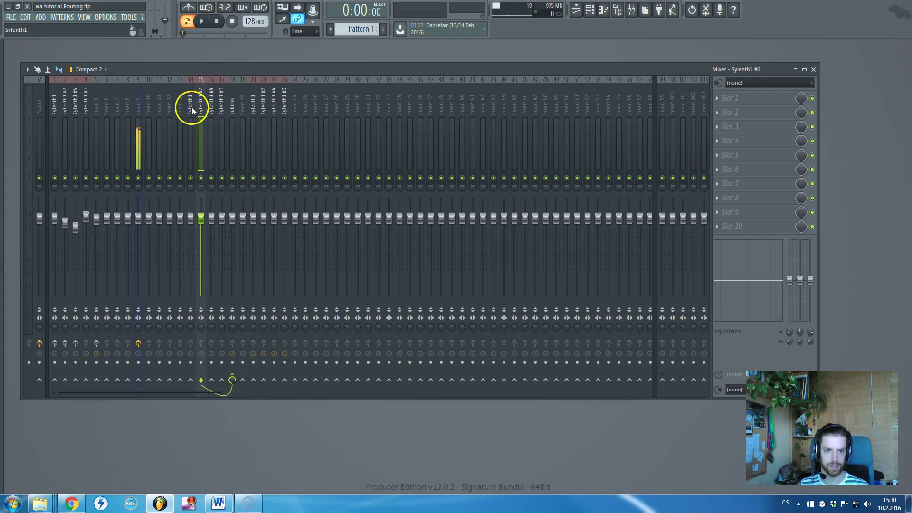
left_click(192, 107, "ctrl")
left_click_drag(209, 111, 232, 107)
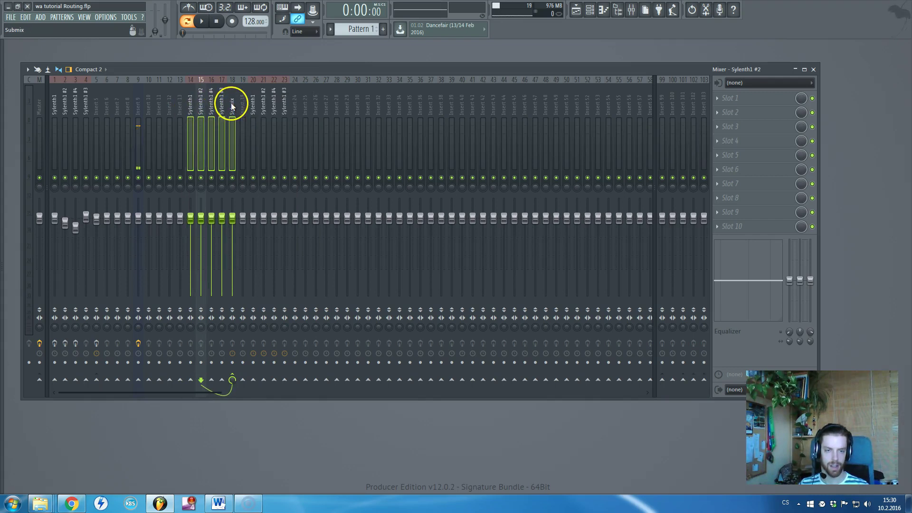
right_click(233, 107)
left_click(291, 187)
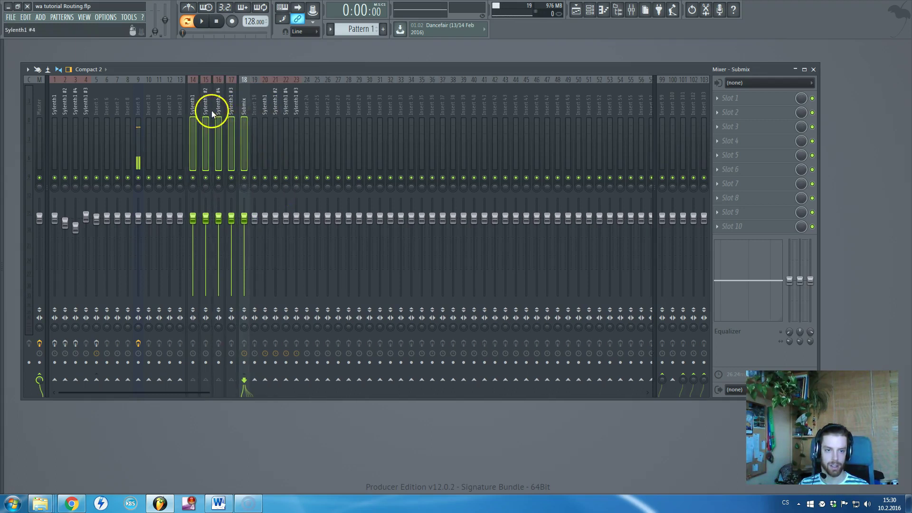
Remove the separators from the selected mixer tracks 14 to 18
right_click(246, 109)
left_click(693, 9)
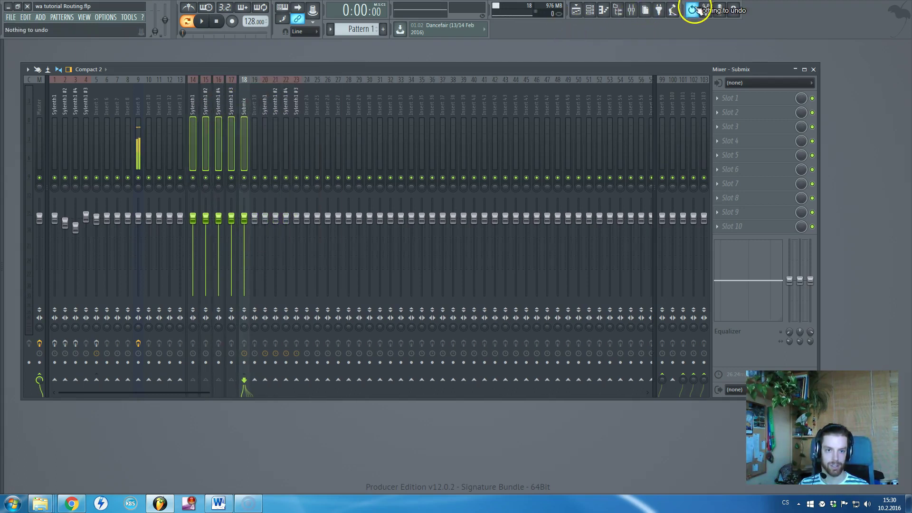
right_click(241, 102)
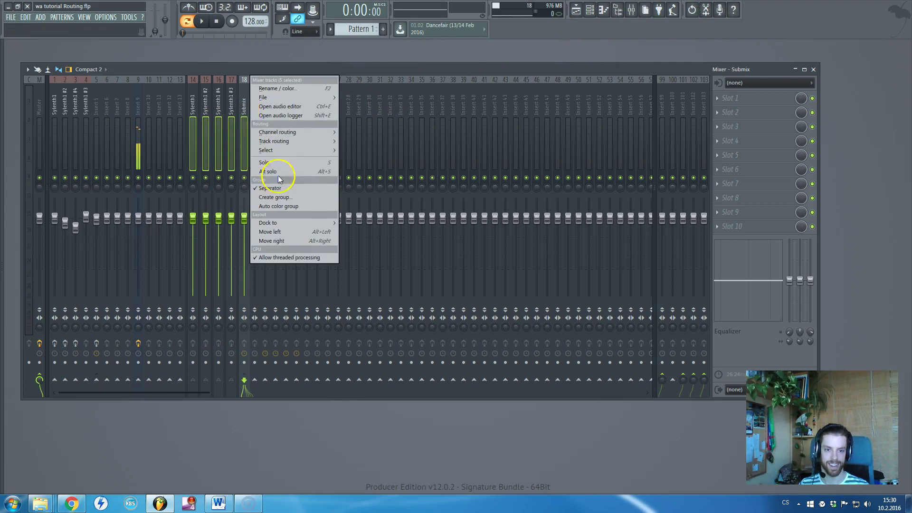
left_click(275, 191)
Create a mixer group named Bla from the selected tracks 14 to 18
right_click(231, 99)
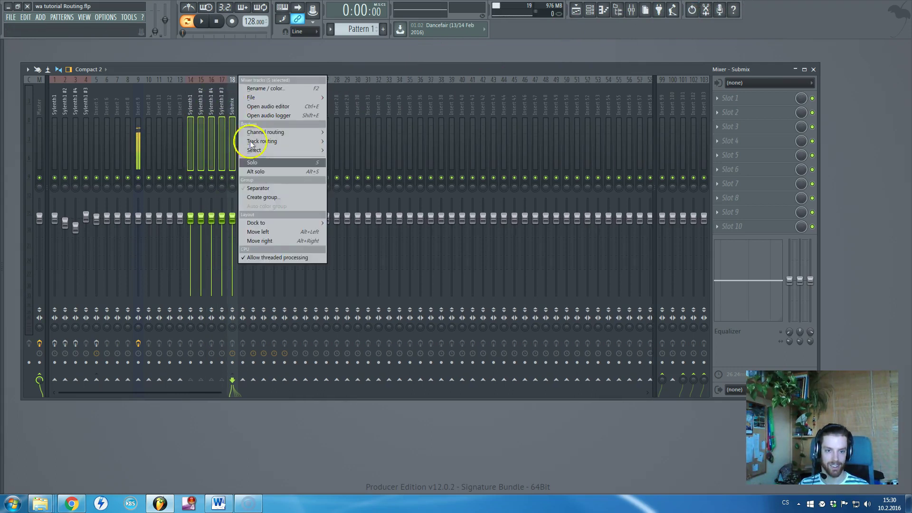
left_click(284, 197)
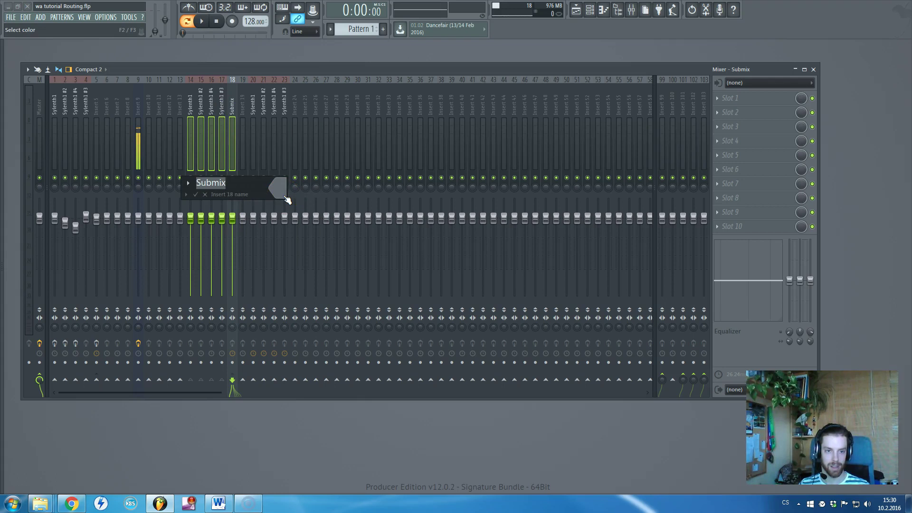
type("Bla")
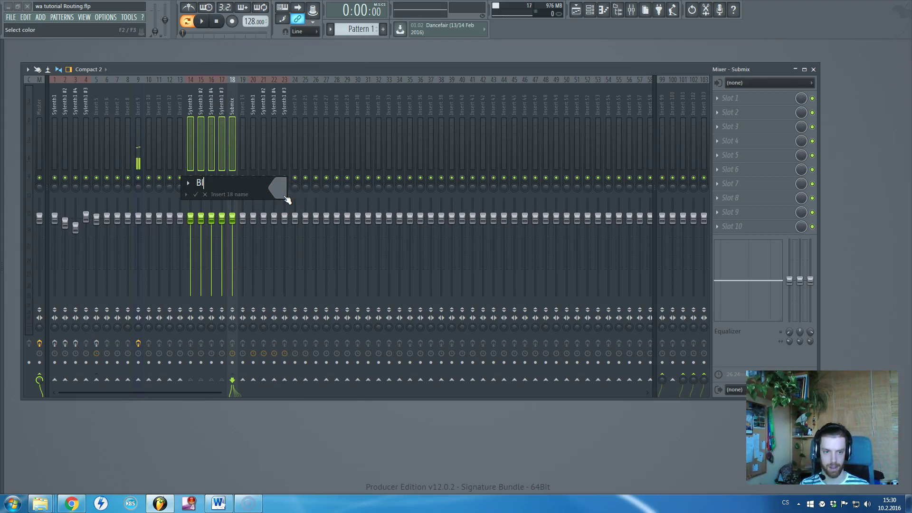
key("Return")
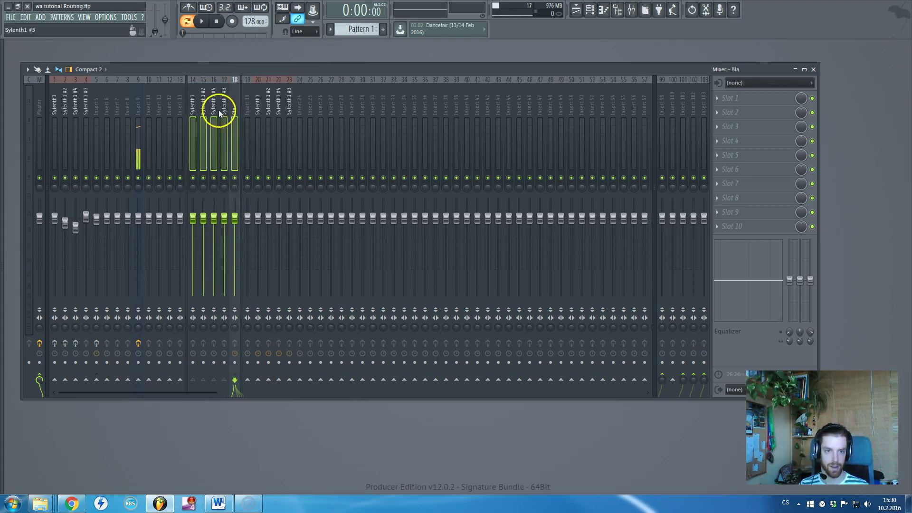
left_click(199, 102)
left_click(223, 104)
left_click(238, 101)
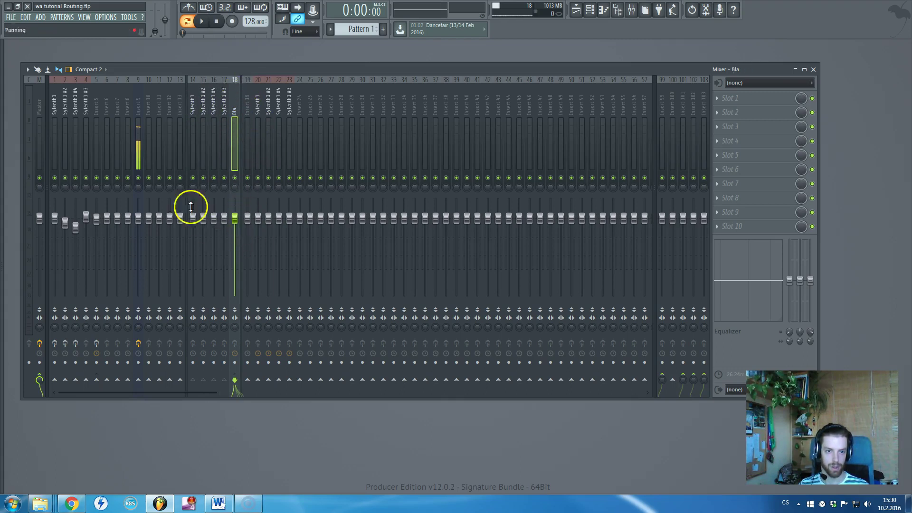
Select mixer tracks 14 to 18 one by one and try the Create group command on them again
left_click(194, 114)
left_click(198, 106)
left_click(203, 108, "ctrl")
left_click(213, 108, "ctrl")
left_click(224, 107, "ctrl")
left_click(234, 108, "ctrl")
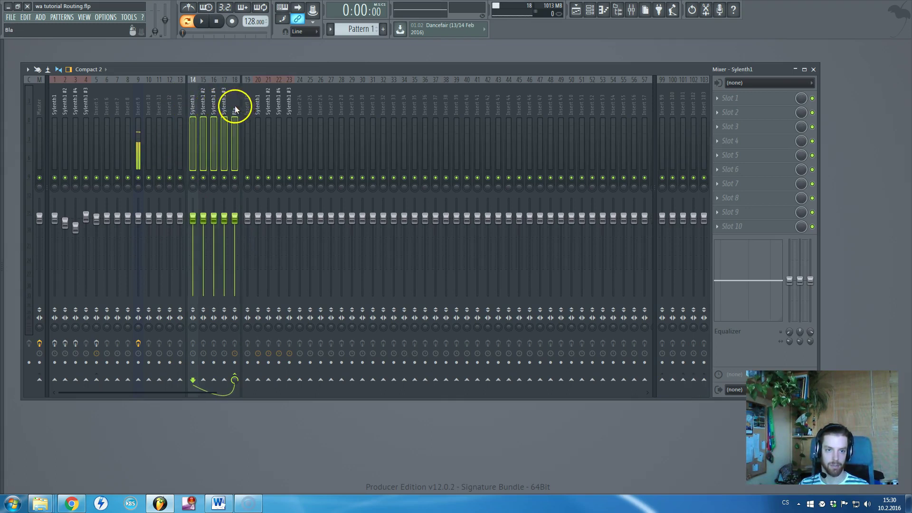
right_click(235, 109)
left_click(311, 198)
Reposition the mixer window and review the channel rack and the channel routing options of Sylenth1 track 1
left_click(58, 110)
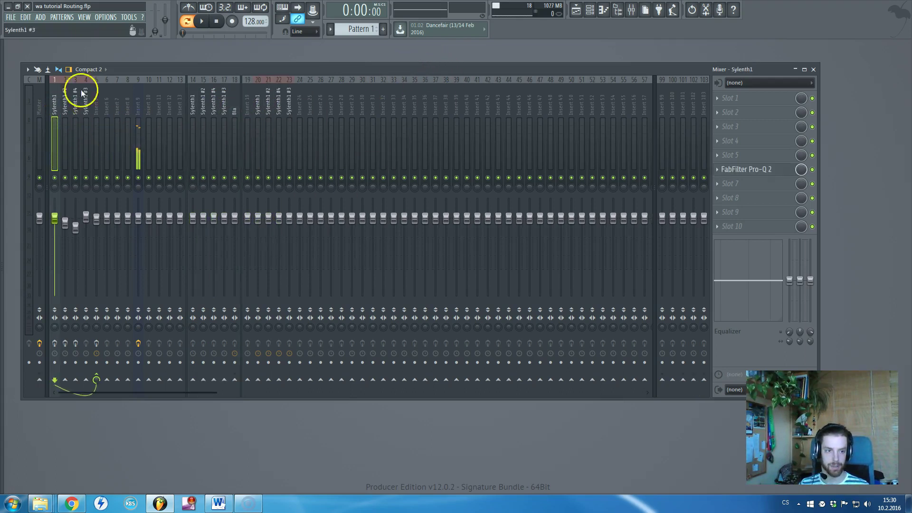
left_click_drag(142, 66, 166, 78)
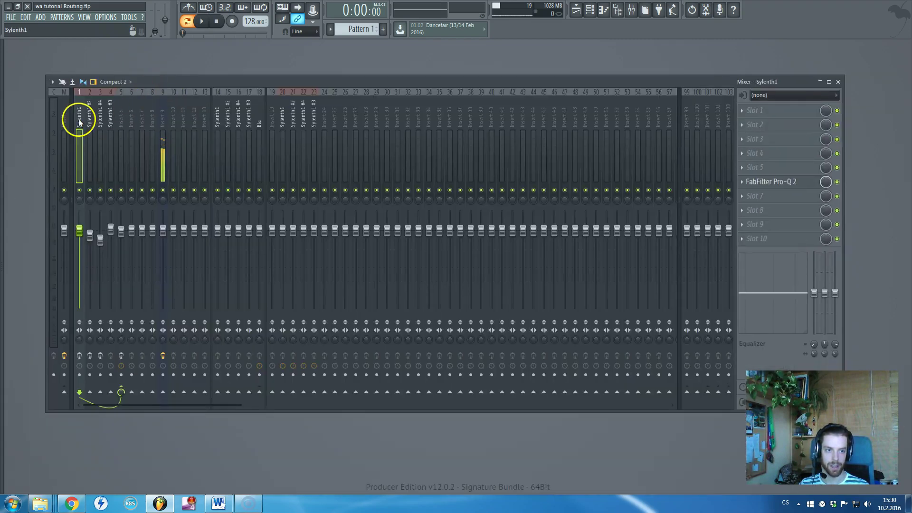
key("F6")
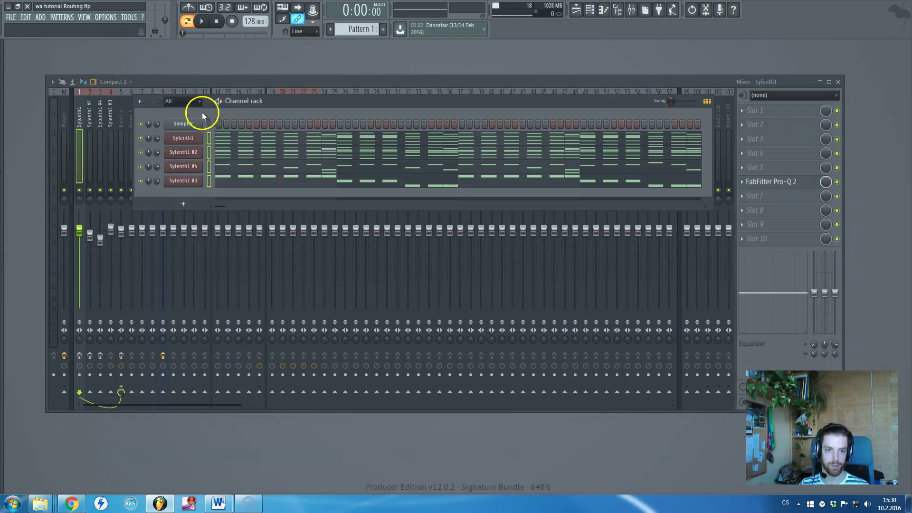
left_click(175, 95)
right_click(81, 121)
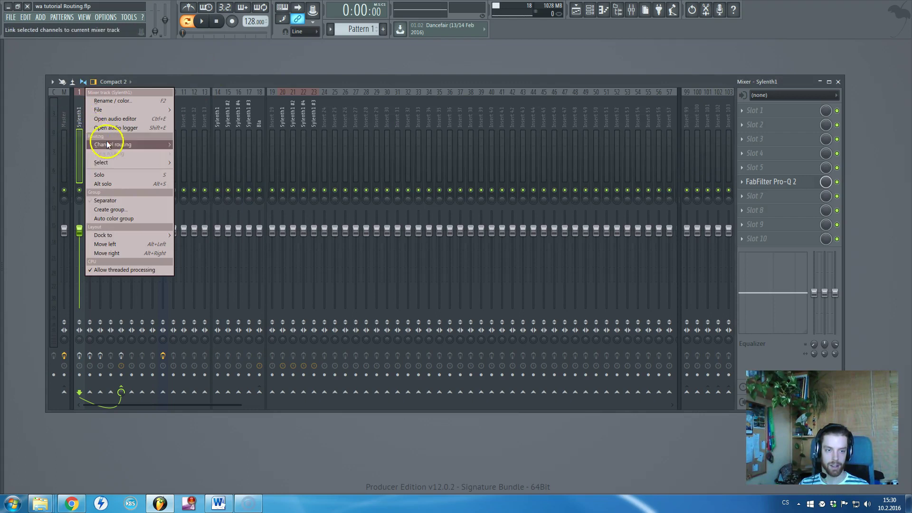
left_click(78, 117)
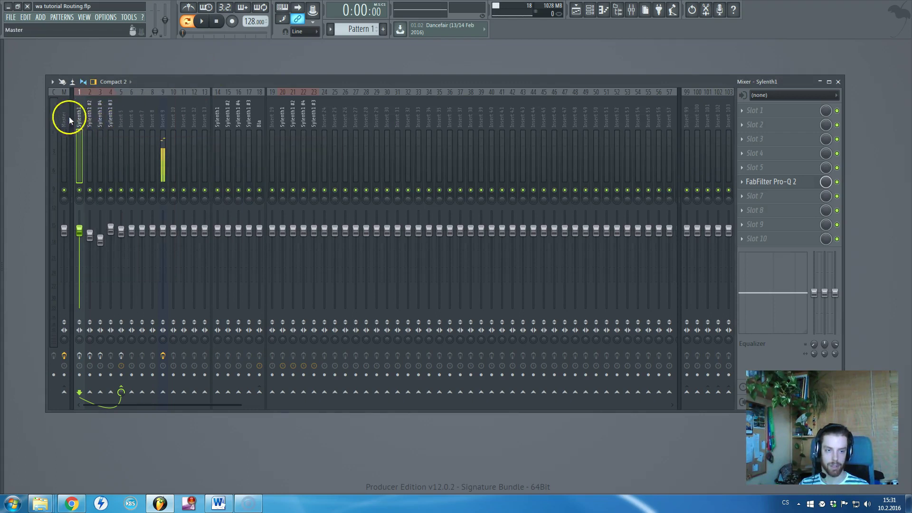
Inspect how the Sylenth1 layers on mixer tracks 1, 3 and 4 are routed into Insert 5
left_click(110, 122)
left_click(121, 121)
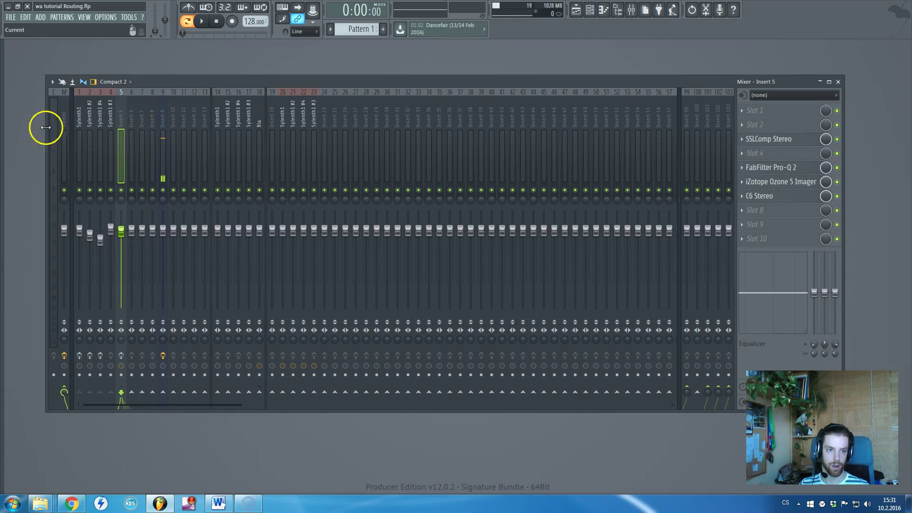
left_click(79, 116)
left_click(101, 121)
left_click(112, 124)
left_click(121, 123)
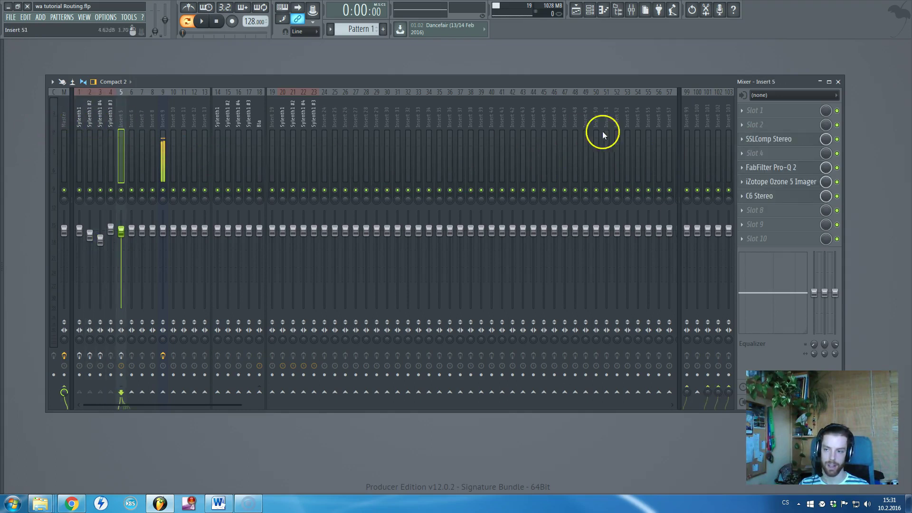
Review the SSLComp Stereo, FabFilter Pro-Q 2 and iZotope Ozone 5 Imager effects on Insert 5
left_click(764, 138)
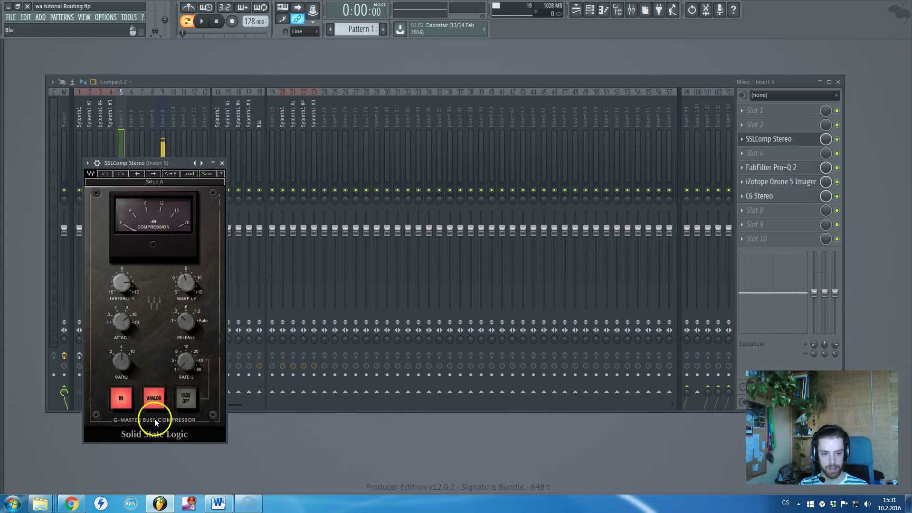
left_click(222, 163)
left_click(122, 119)
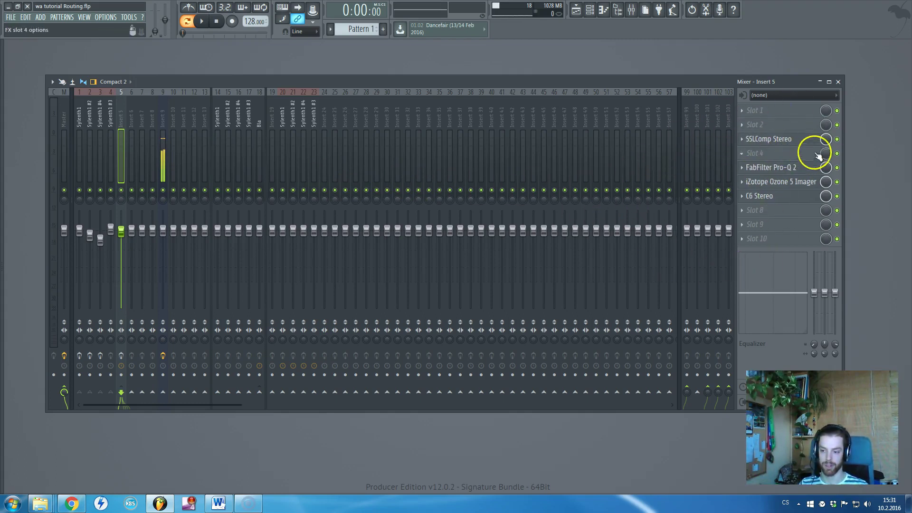
left_click(772, 169)
left_click(404, 89)
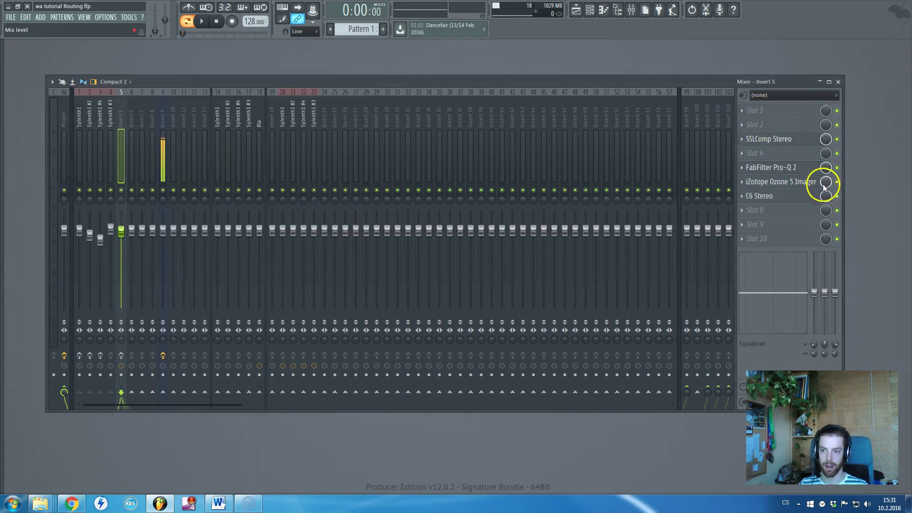
left_click(800, 186)
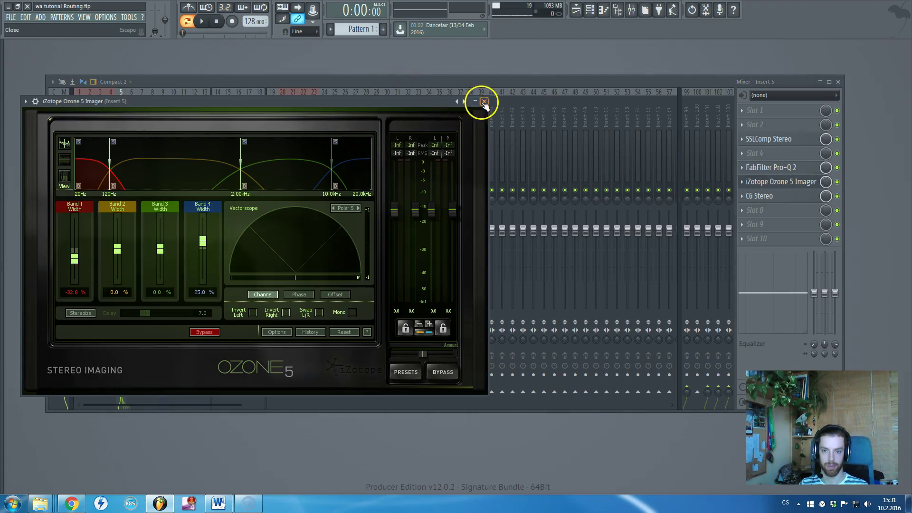
left_click(484, 102)
Enable the effect slots of mixer tracks 1, 2, 3 and Insert 5
left_click(100, 356)
left_click(90, 355)
left_click(80, 355)
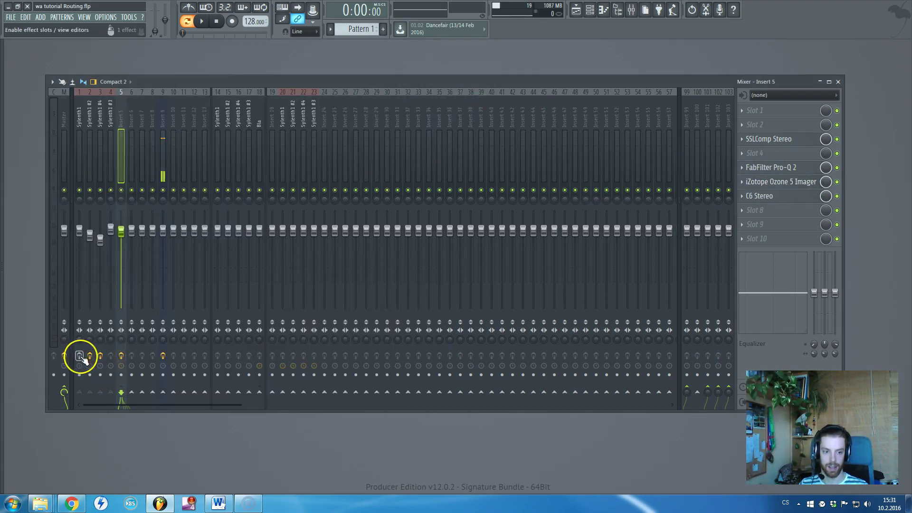
Inspect the individual effects and routing of the Sylenth1, Sylenth1 #2 and Sylenth1 #4 tracks 1 to 3
left_click(80, 119)
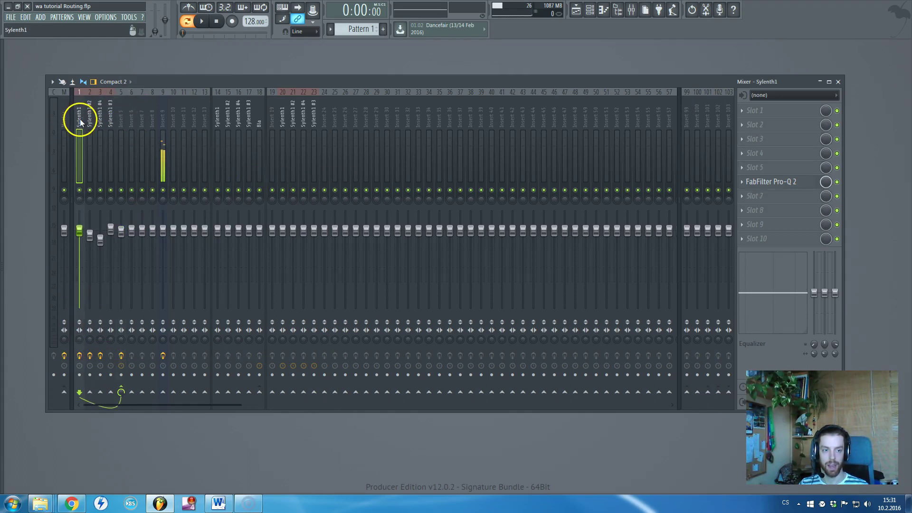
left_click(92, 119)
left_click(99, 122)
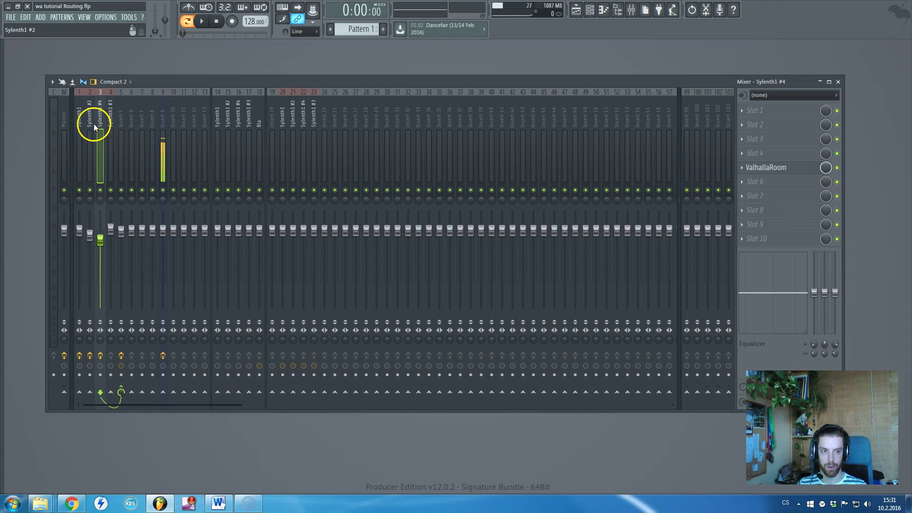
left_click(88, 120)
left_click(79, 120)
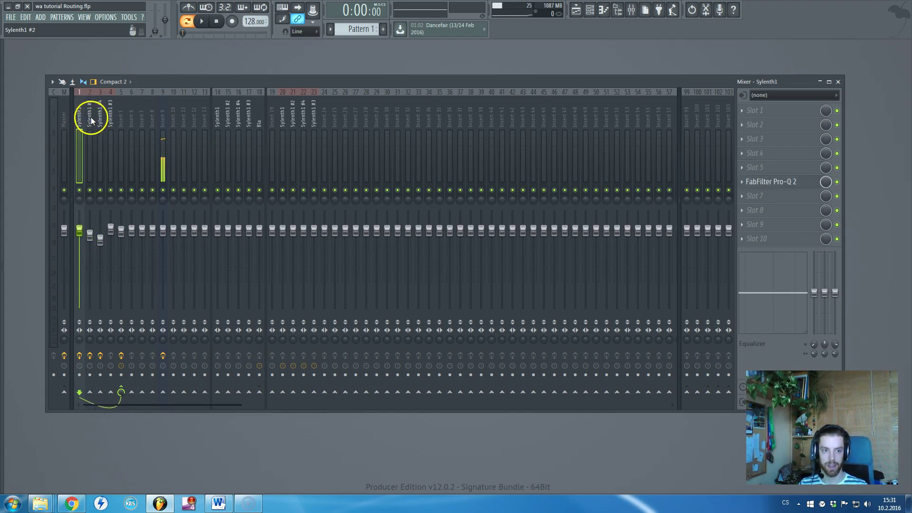
Review the channel routing options of mixer tracks Insert 6 and Insert 5 and compare them with the Sylenth1 layers in the channel rack
right_click(132, 116)
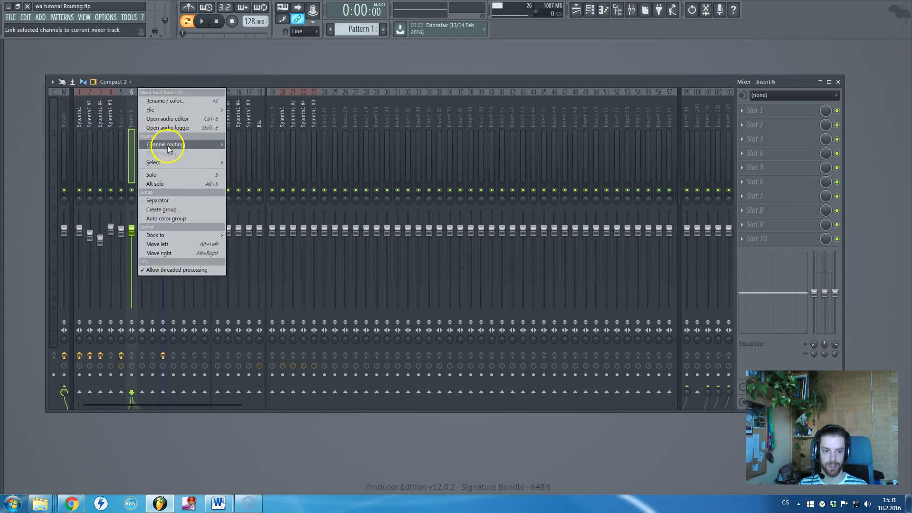
mouse_move(190, 145)
left_click(107, 136)
key("F6")
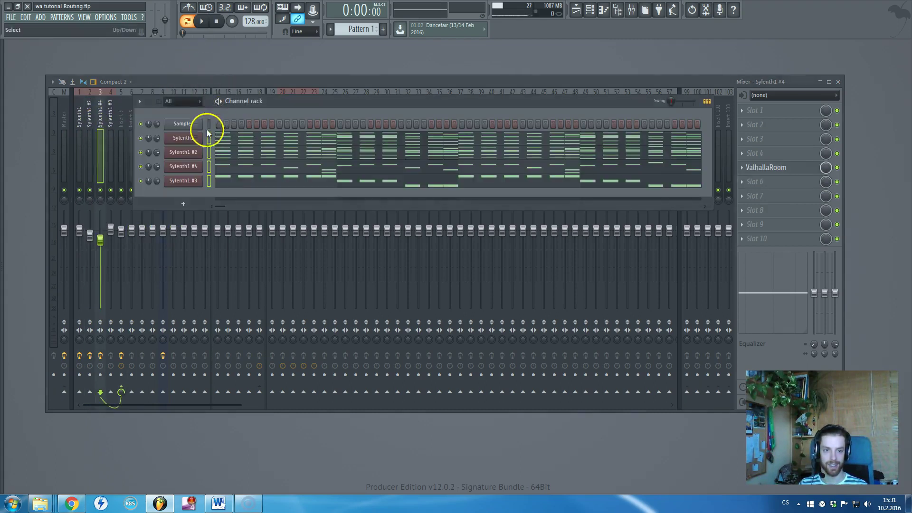
right_click(121, 124)
mouse_move(166, 143)
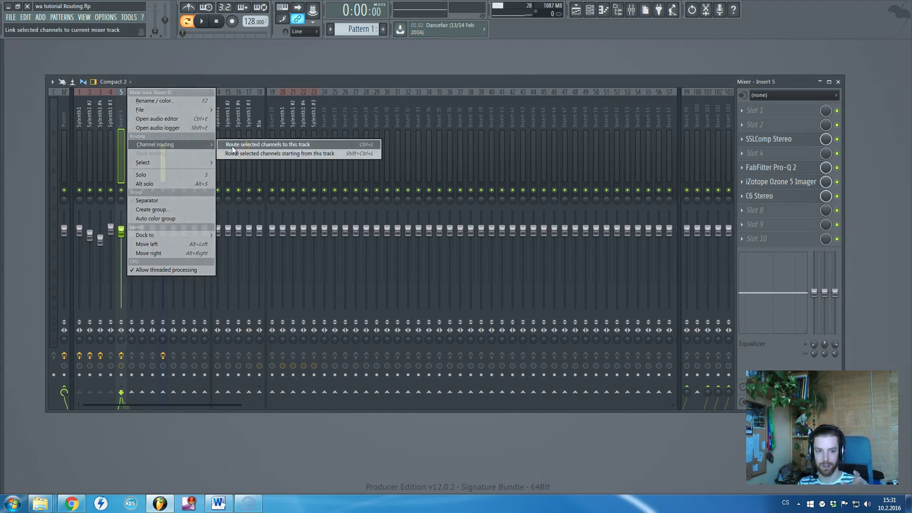
left_click(137, 144)
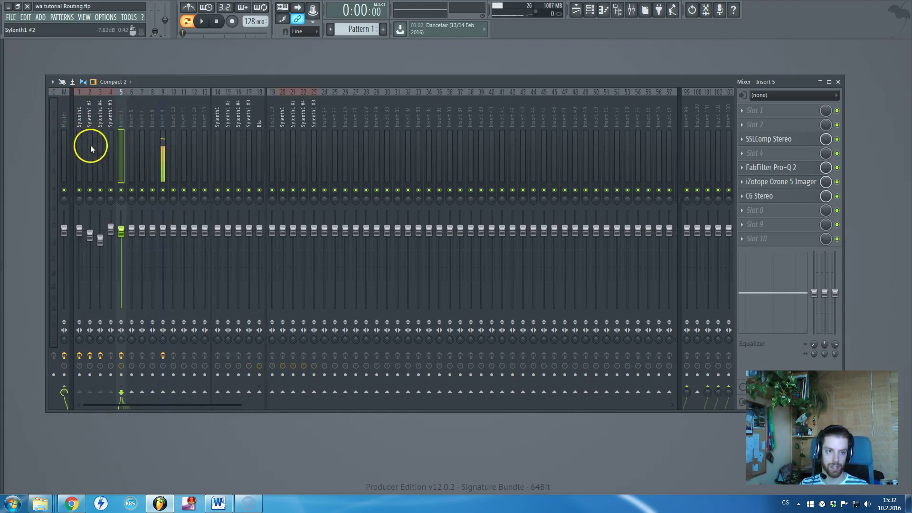
Compare the individual effects and Insert 5 routing of the Sylenth1 and Sylenth1 #2 mixer tracks
left_click(79, 120)
left_click(90, 126)
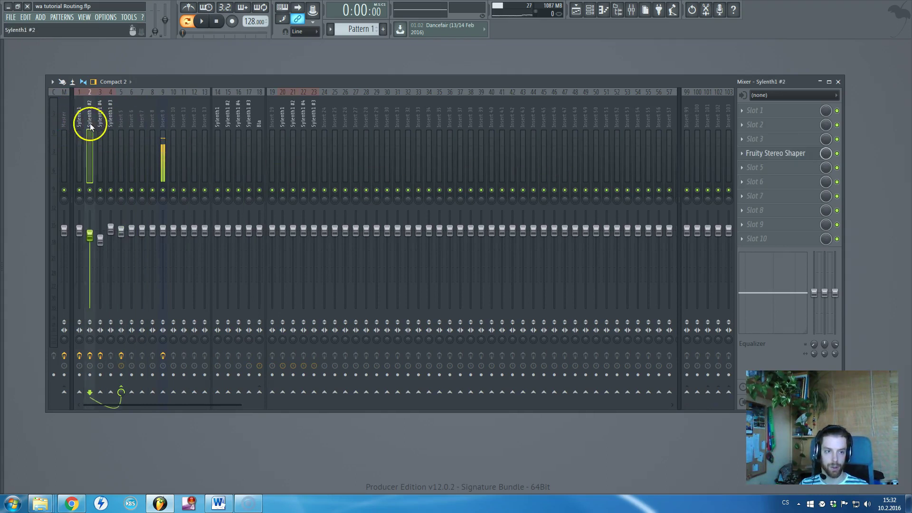
key("F6")
key("F6")
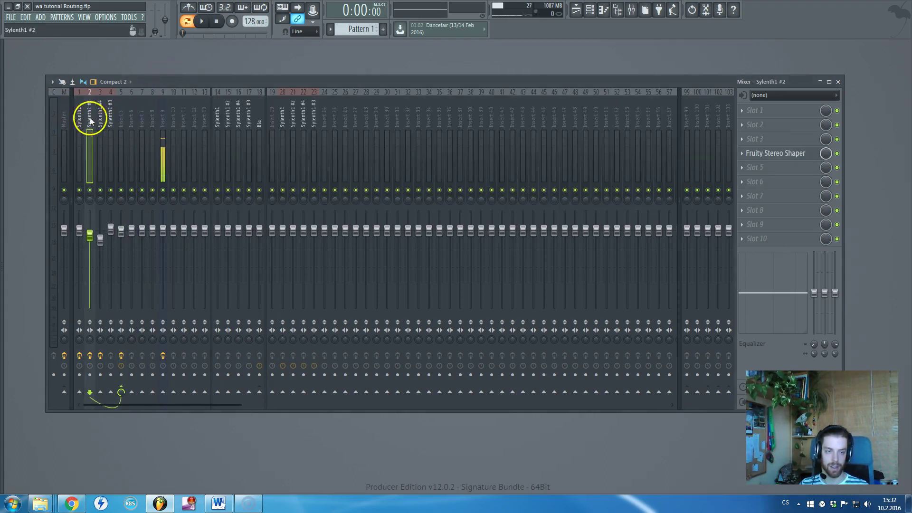
left_click(79, 118)
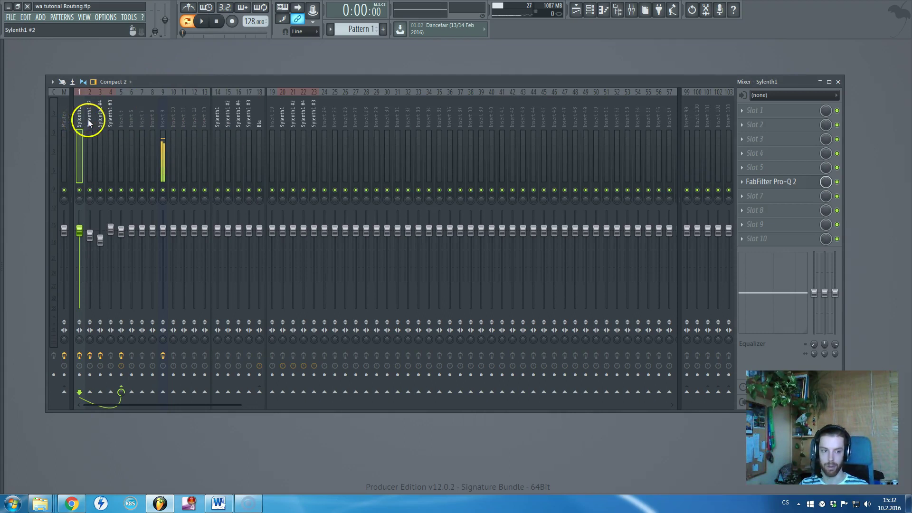
left_click(90, 126)
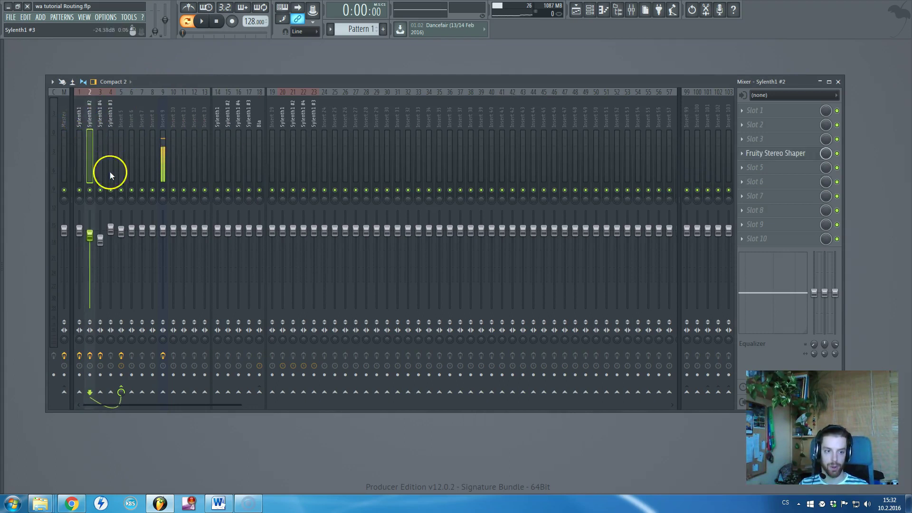
Lower the volume fader of the Sylenth1 #2 mixer track slightly, checking the channel rack's volume controls
mouse_move(90, 236)
left_mouse_down()
mouse_move(87, 250)
mouse_move(95, 220)
mouse_move(91, 244)
left_mouse_up()
key("F6")
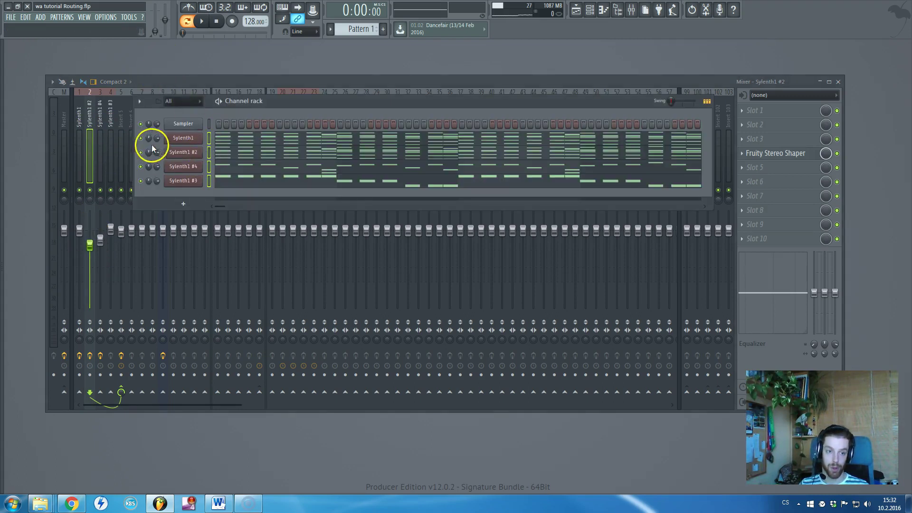
right_click(97, 241)
left_click(91, 235)
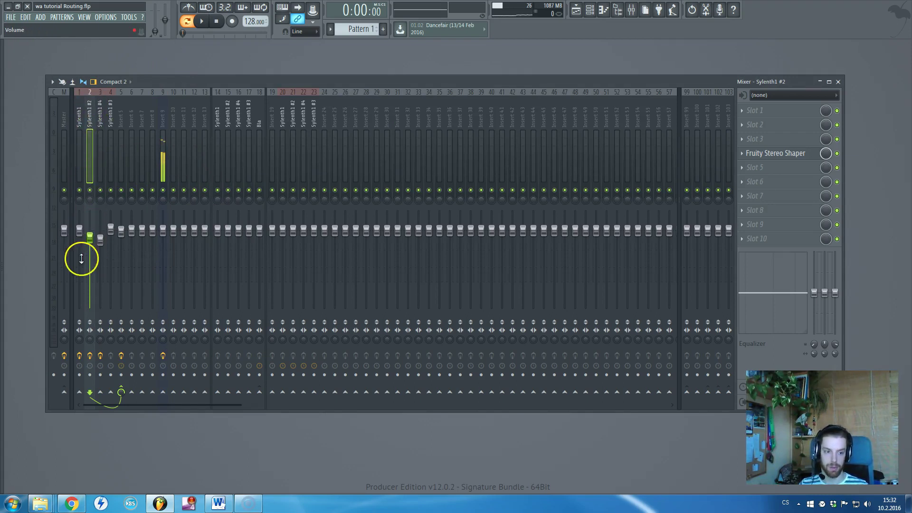
Examine the effect slots and routing of all four Sylenth1 layer tracks, ending on Sylenth1 #3
left_click(78, 115)
left_click(89, 117)
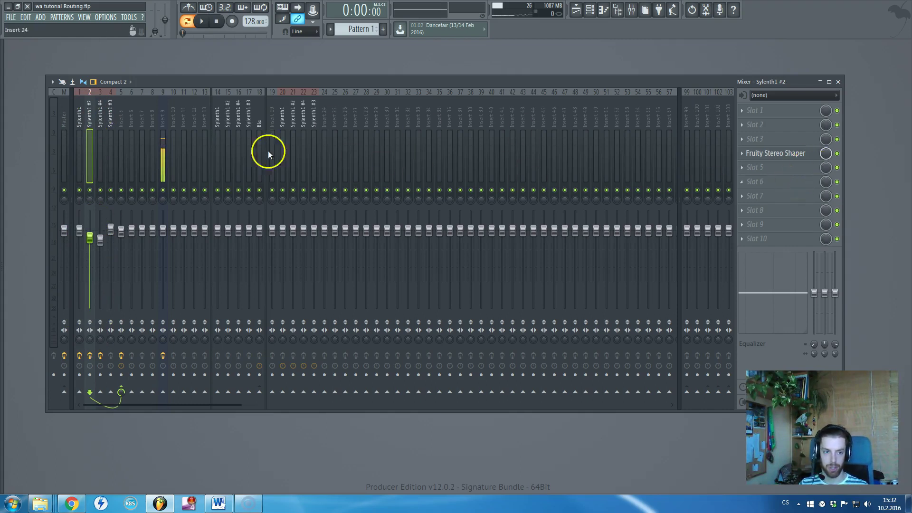
left_click(100, 116)
left_click(82, 117)
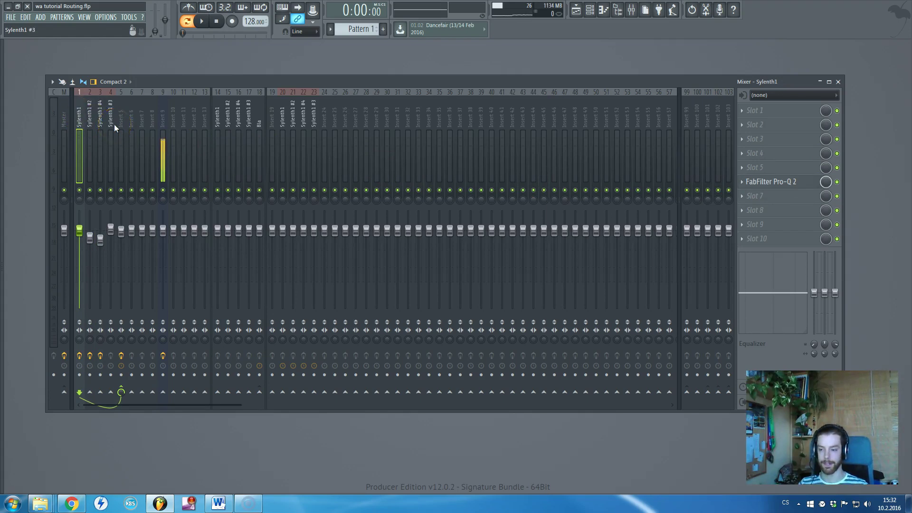
left_click(114, 124)
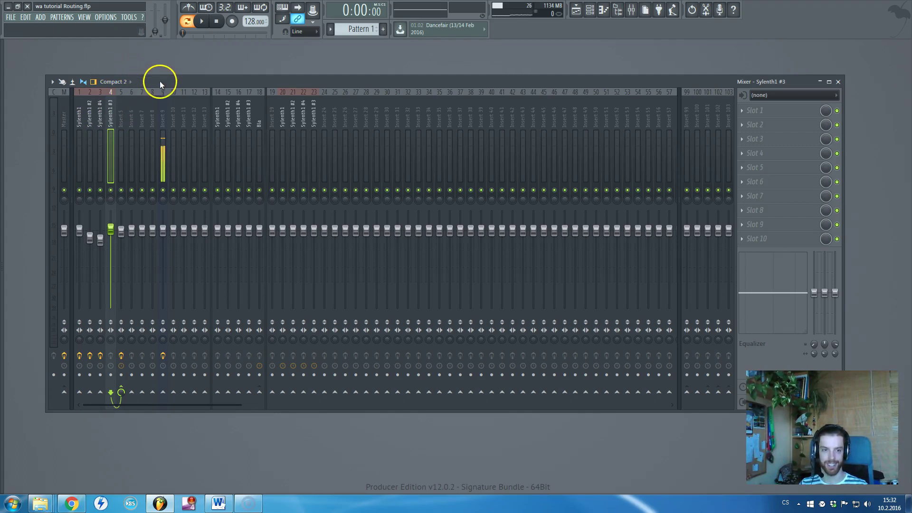
Shift the mixer window slightly and show the channel rack with the Sylenth1 layers
left_click_drag(160, 81, 151, 86)
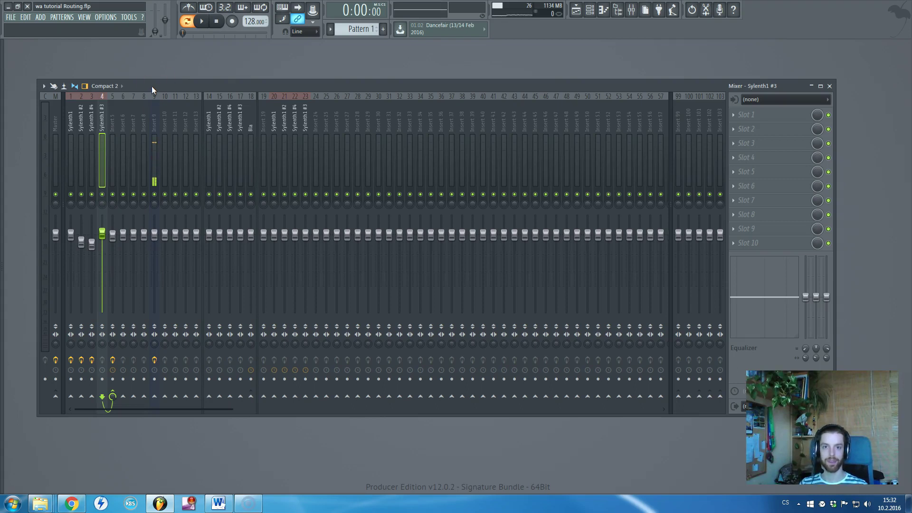
key("F6")
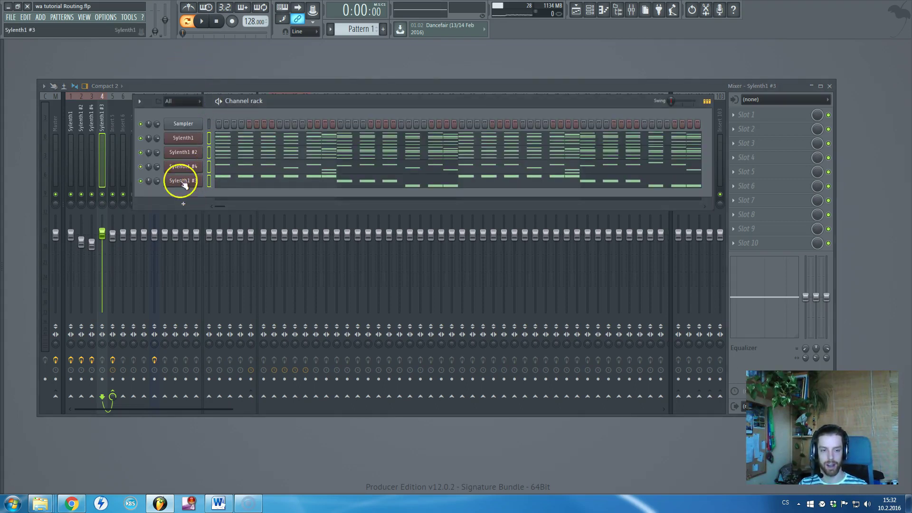